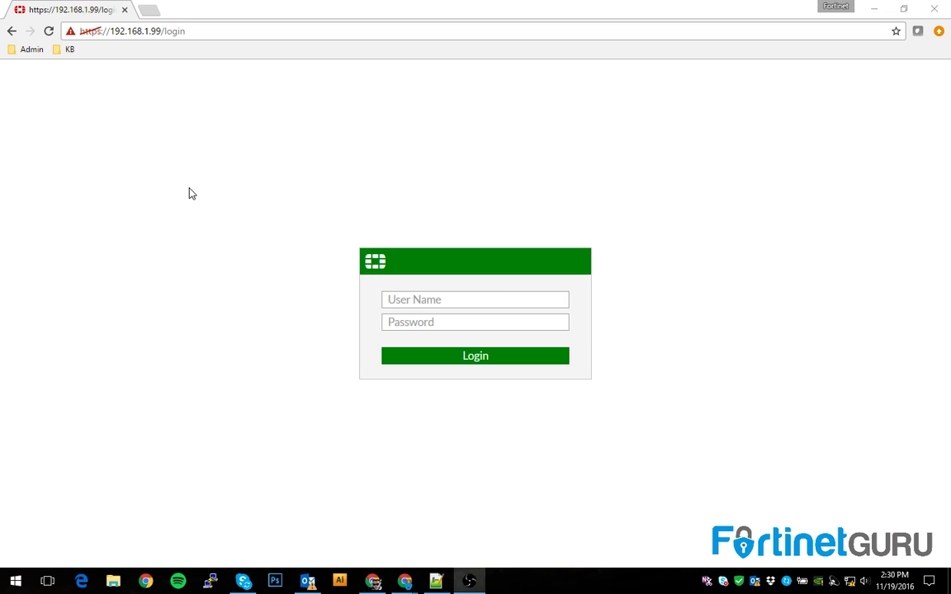
Log in to the FortiWiFi 61E as admin and load the Dashboard
{"action": "left_click", "coordinate": [443, 306]}
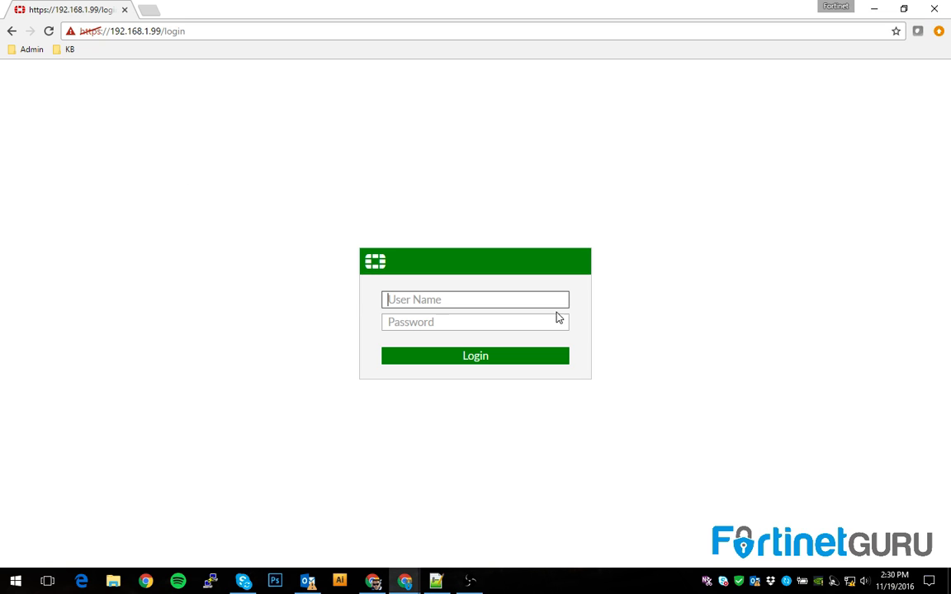
{"action": "type", "text": "admin"}
{"action": "key", "text": "Return"}
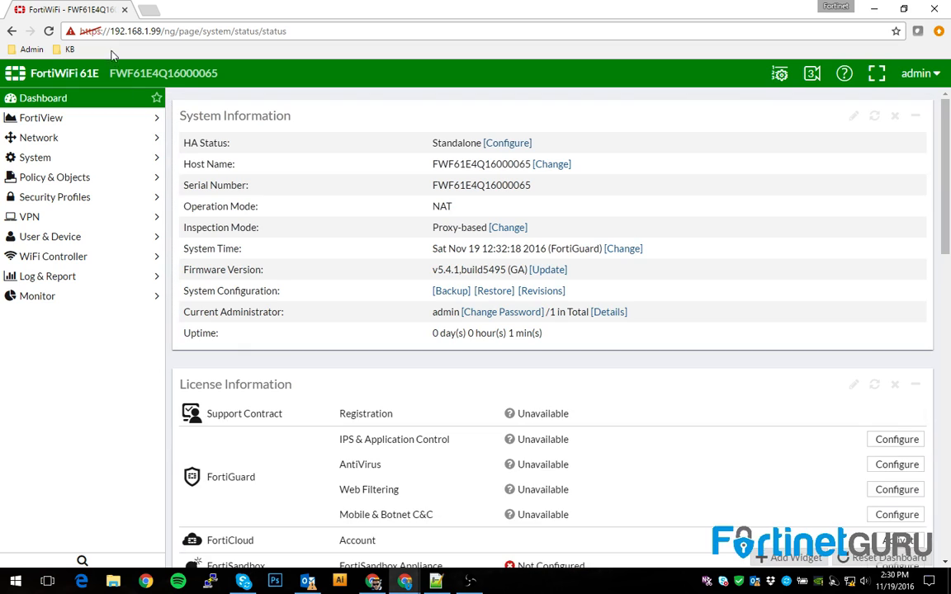
{"action": "left_click_drag", "start_coordinate": [111, 30], "coordinate": [157, 30]}
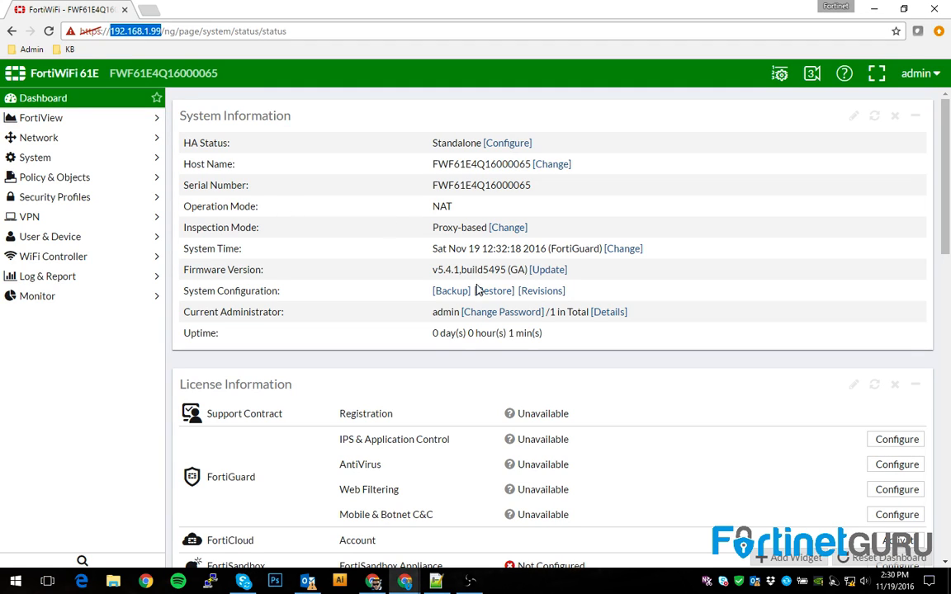
{"action": "left_click_drag", "start_coordinate": [434, 269], "coordinate": [480, 270]}
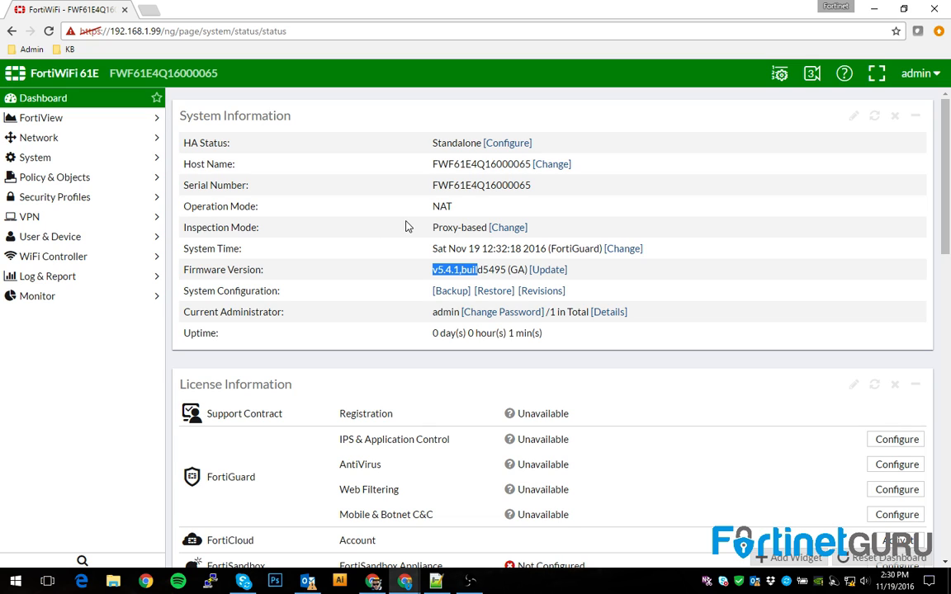
{"action": "double_click", "coordinate": [437, 207]}
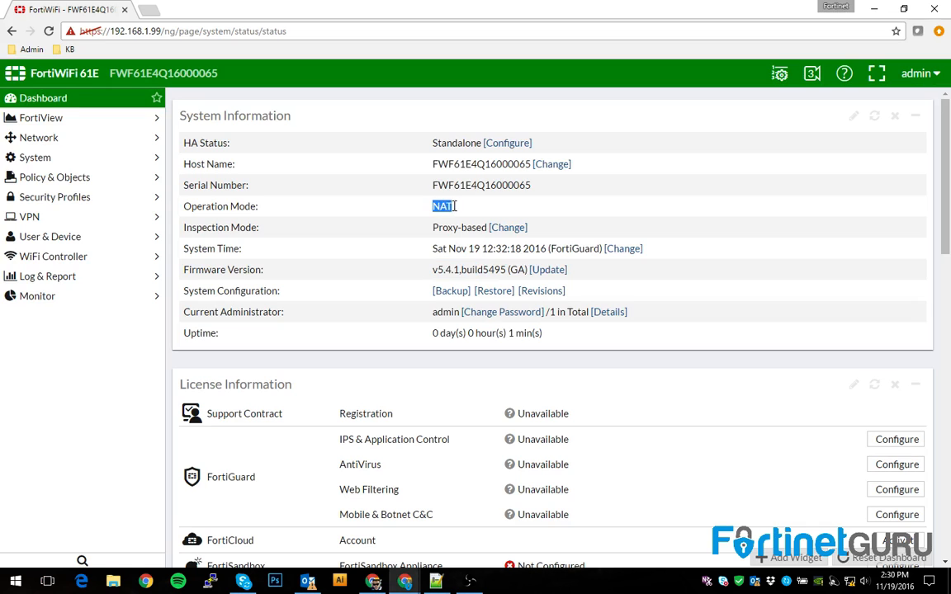
{"action": "left_click", "coordinate": [446, 207]}
{"action": "scroll", "coordinate": [337, 232], "scroll_direction": "down", "scroll_amount": 10}
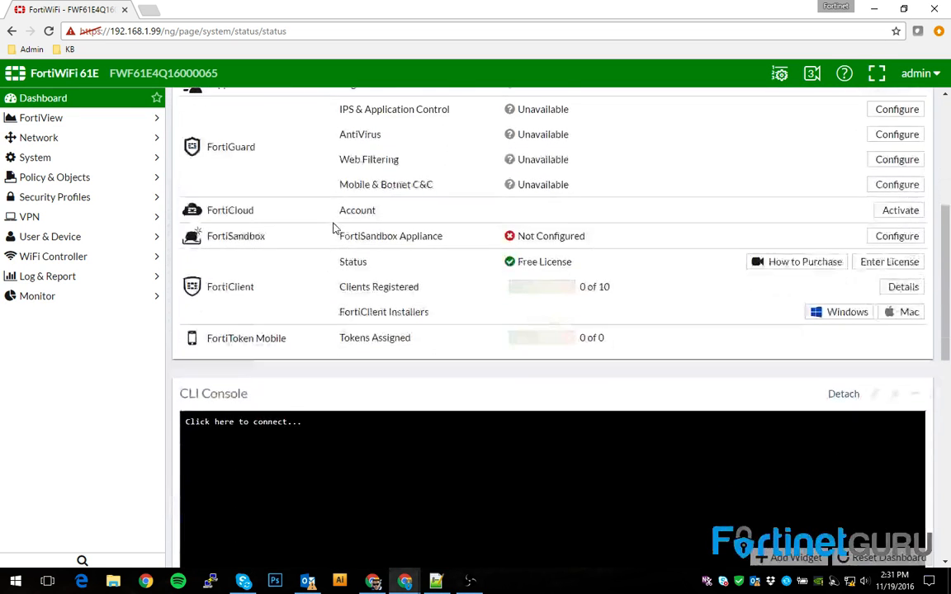
{"action": "scroll", "coordinate": [475, 333], "scroll_direction": "up", "scroll_amount": 10}
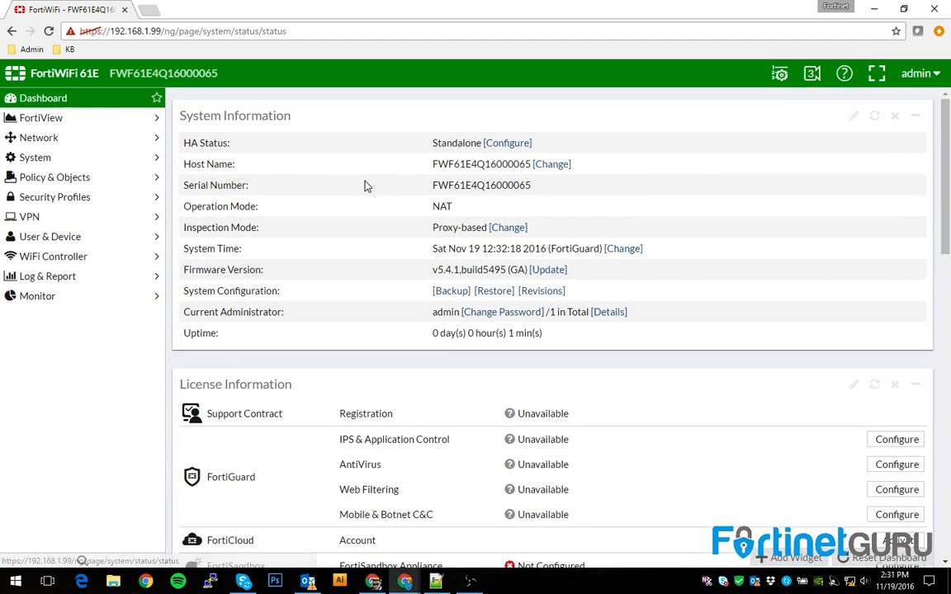
{"action": "left_click", "coordinate": [557, 167]}
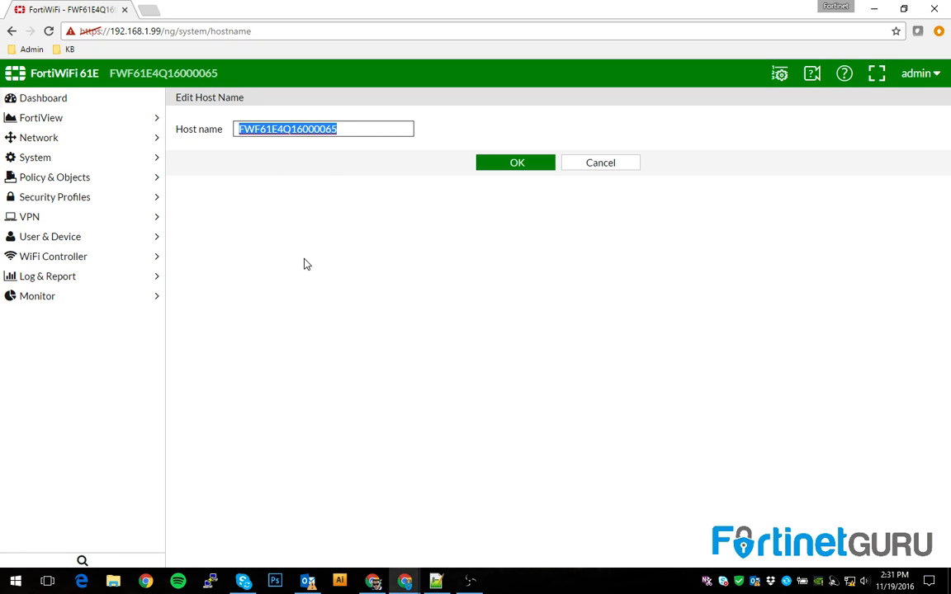
Set the host name to FortinetGURU and save it
{"action": "type", "text": "FortinetGURU"}
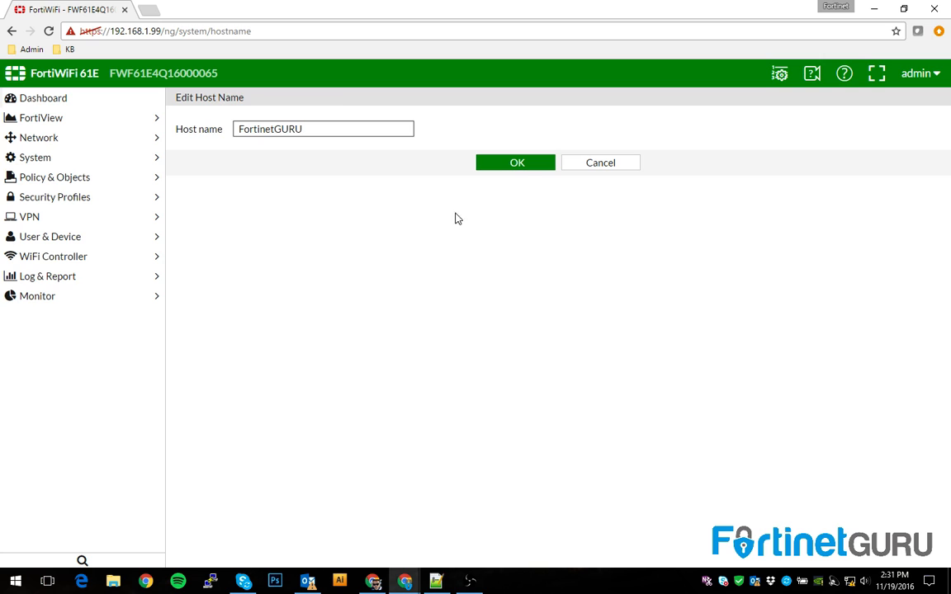
{"action": "left_click", "coordinate": [520, 165]}
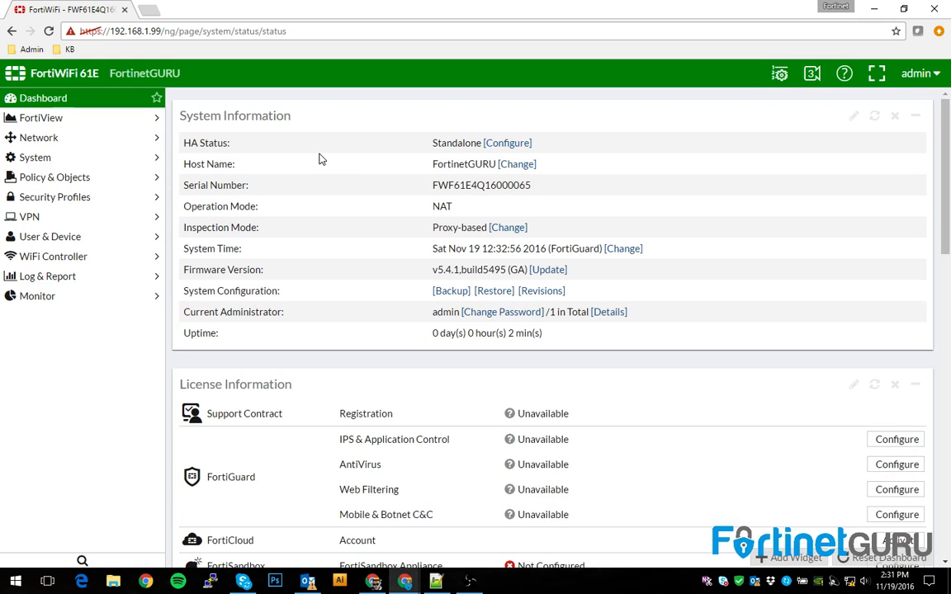
In IPv4 Policy, delete policy 1 from the lan - wan1 group
{"action": "left_click", "coordinate": [43, 178]}
{"action": "left_click", "coordinate": [42, 196]}
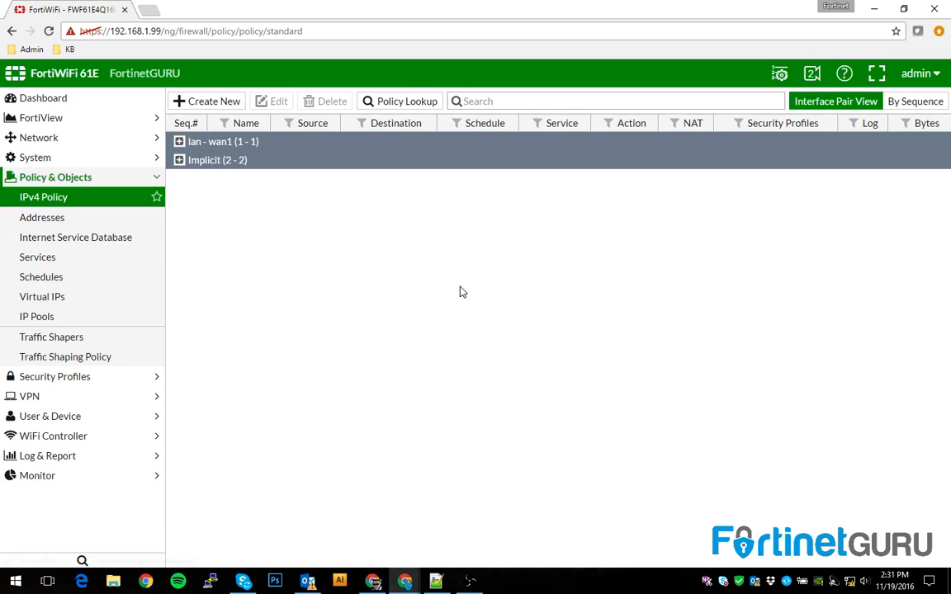
{"action": "left_click", "coordinate": [179, 142]}
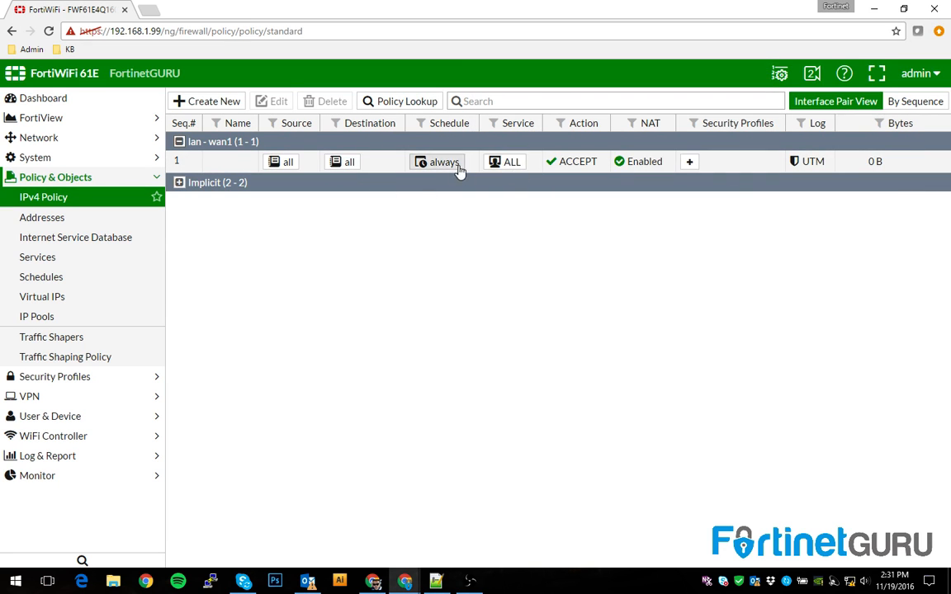
{"action": "left_click", "coordinate": [758, 169]}
{"action": "right_click", "coordinate": [758, 168]}
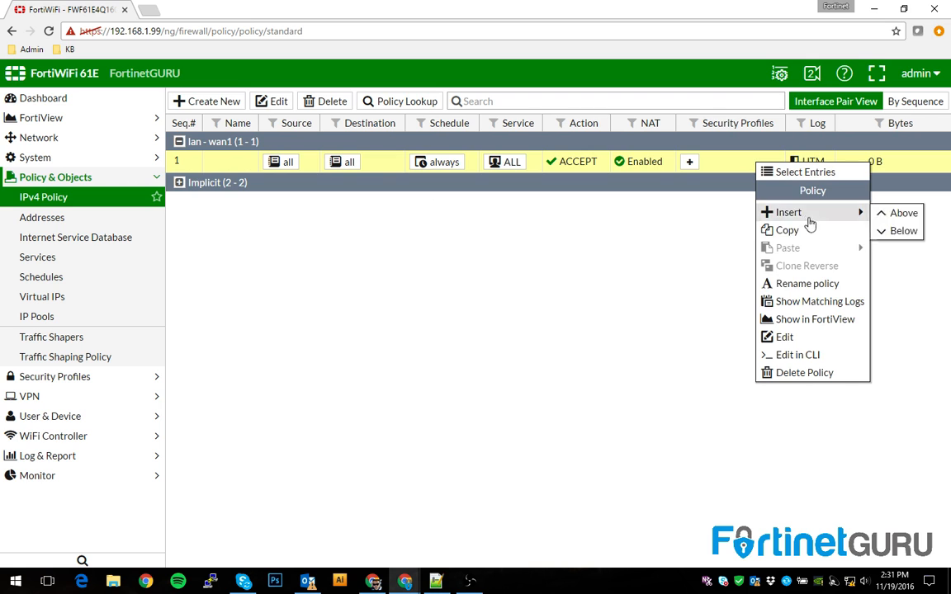
{"action": "left_click", "coordinate": [796, 376]}
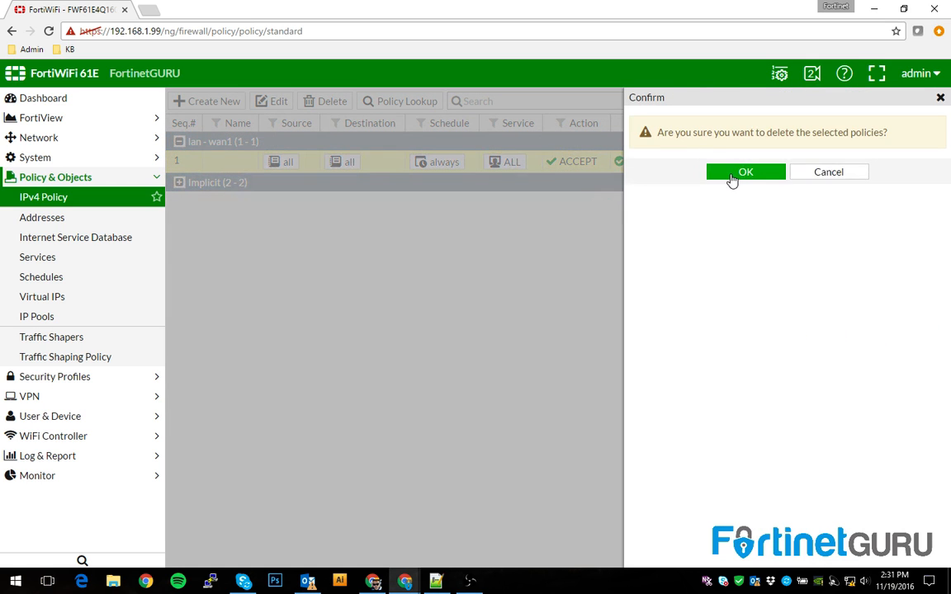
{"action": "left_click", "coordinate": [730, 173]}
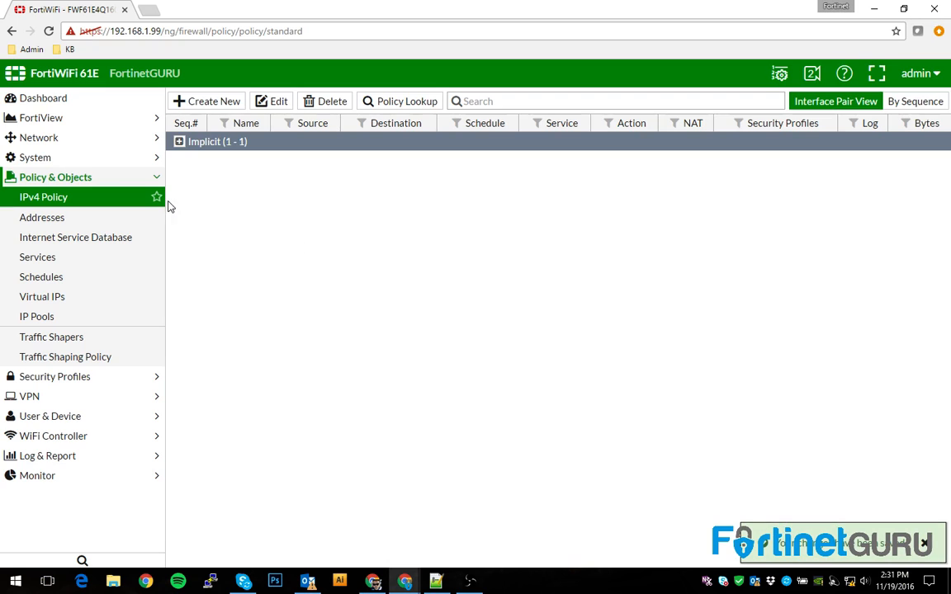
Confirm only the Implicit Deny rule remains in the policy list
{"action": "left_click", "coordinate": [180, 142]}
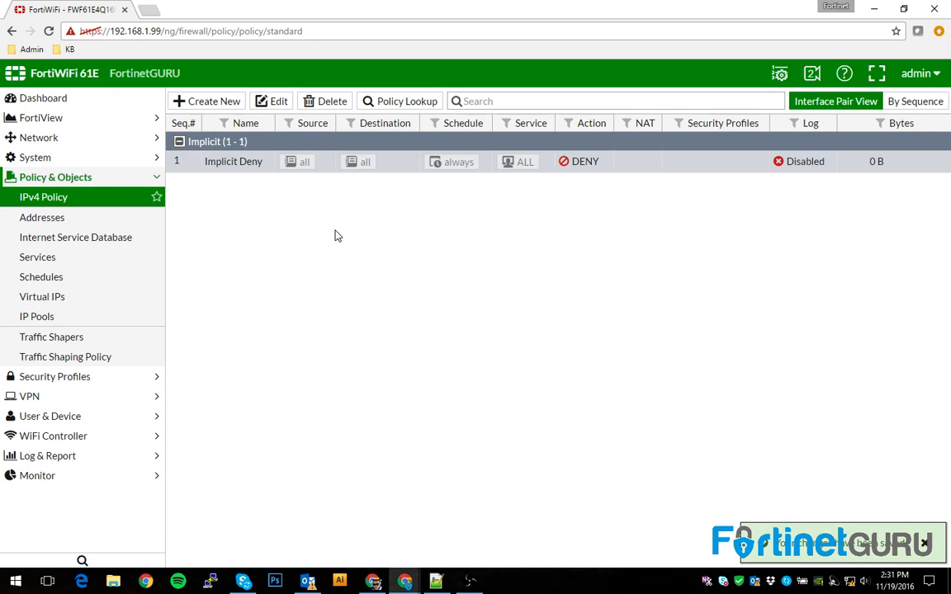
{"action": "left_click", "coordinate": [179, 143]}
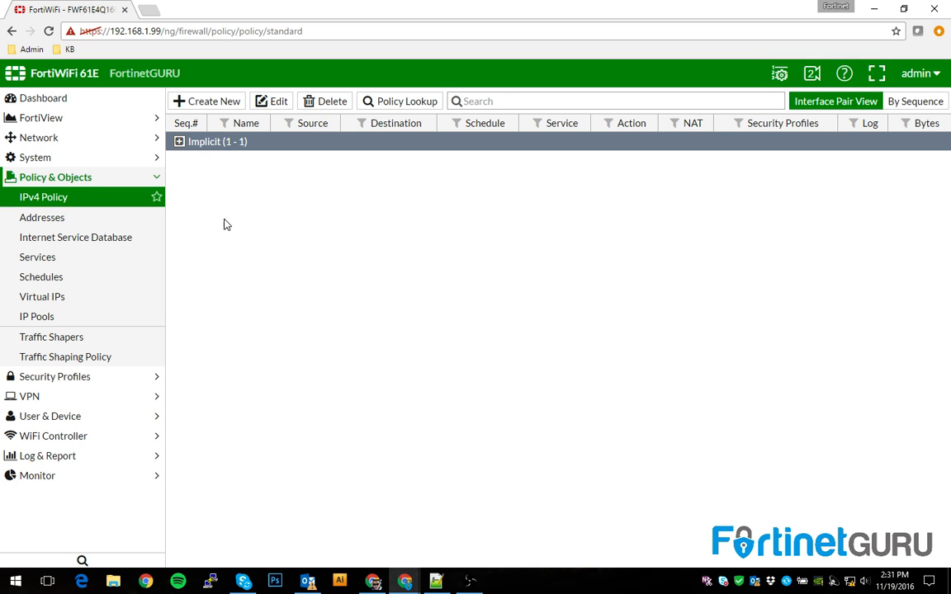
{"action": "left_click", "coordinate": [179, 142]}
{"action": "left_click", "coordinate": [180, 142]}
{"action": "left_click", "coordinate": [26, 138]}
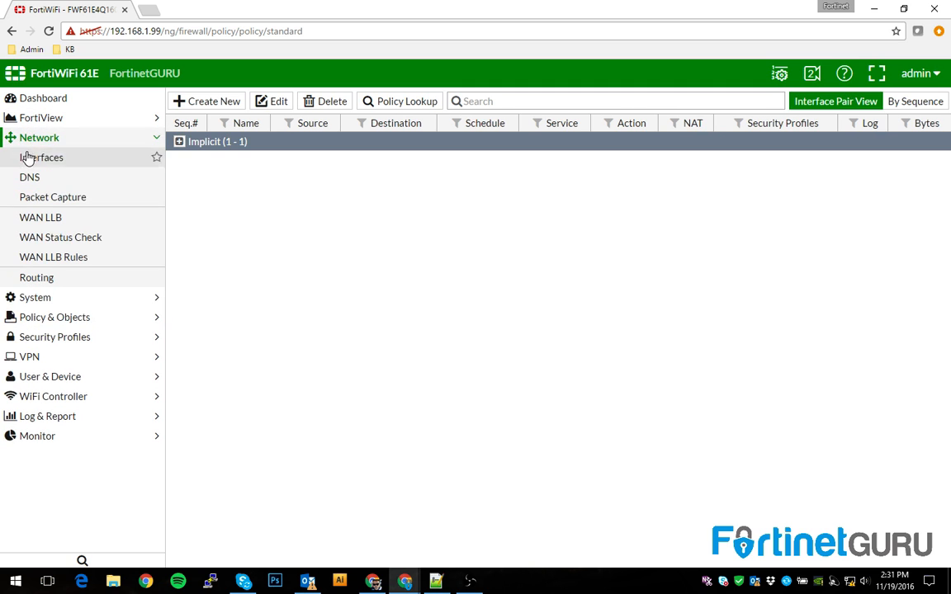
Review the wan1, wan2, dmz and lan entries in Network > Interfaces
{"action": "left_click", "coordinate": [30, 157]}
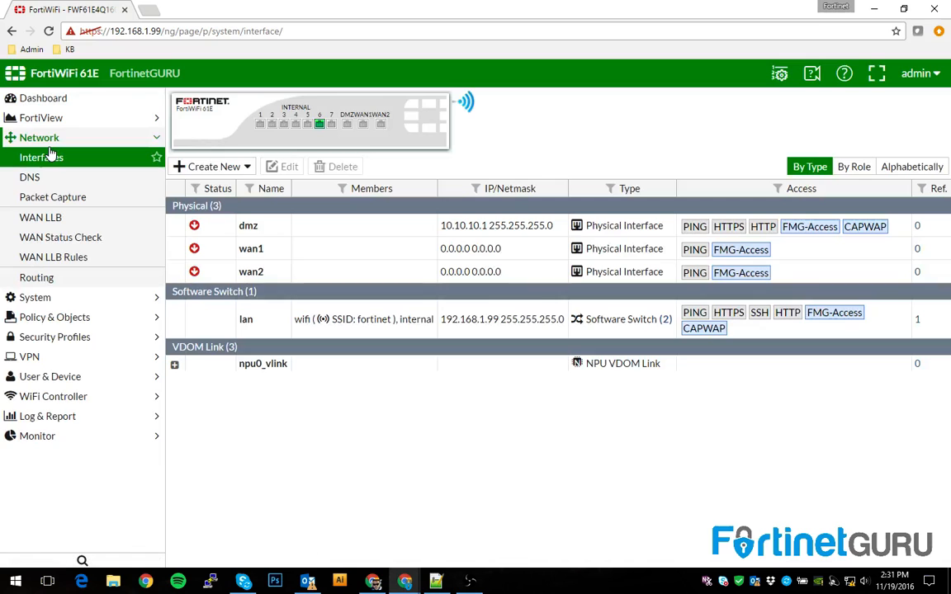
{"action": "left_click", "coordinate": [285, 249]}
{"action": "left_click", "coordinate": [310, 272]}
{"action": "left_click", "coordinate": [315, 227]}
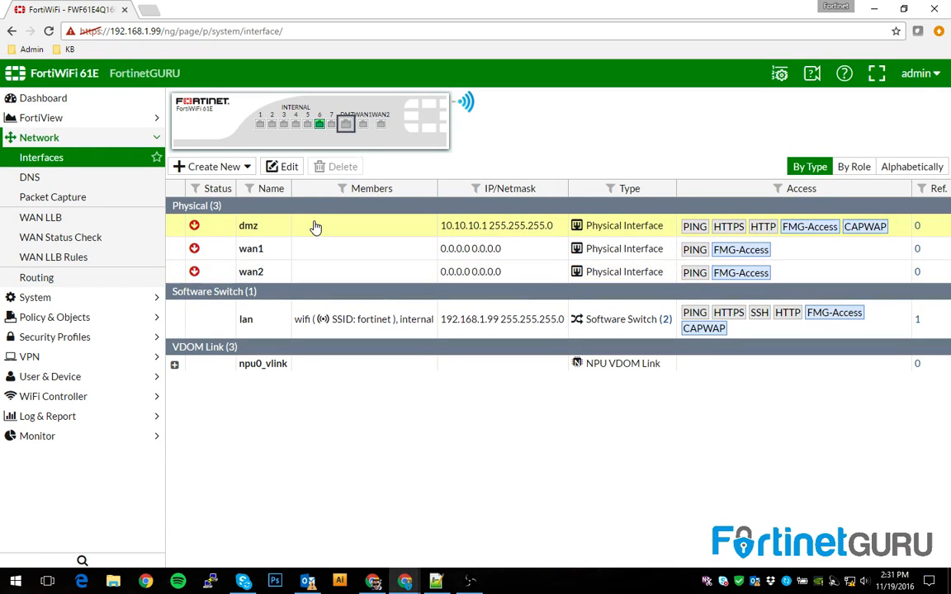
{"action": "left_click", "coordinate": [352, 323]}
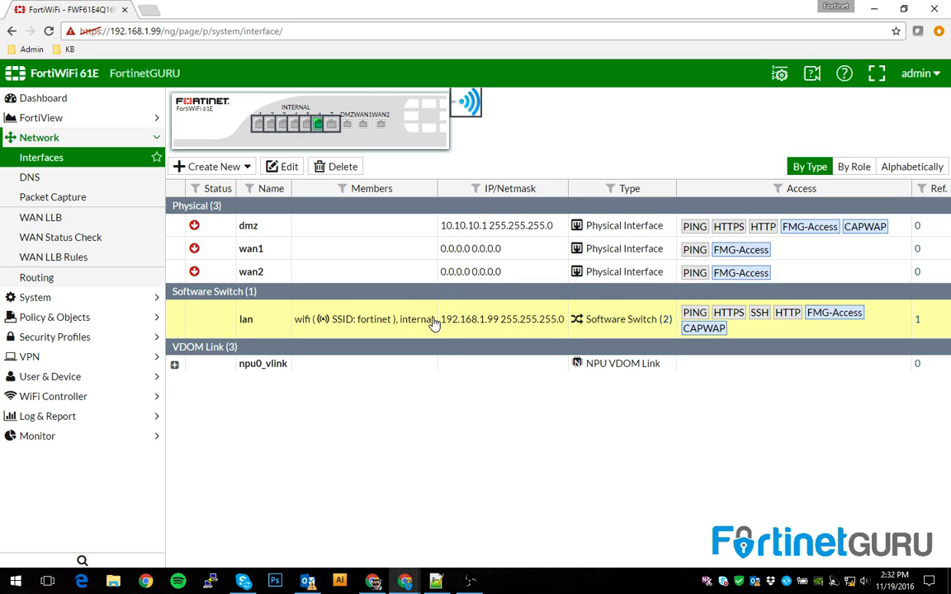
Edit wan1 and switch off Override internal DNS
{"action": "left_click", "coordinate": [377, 258]}
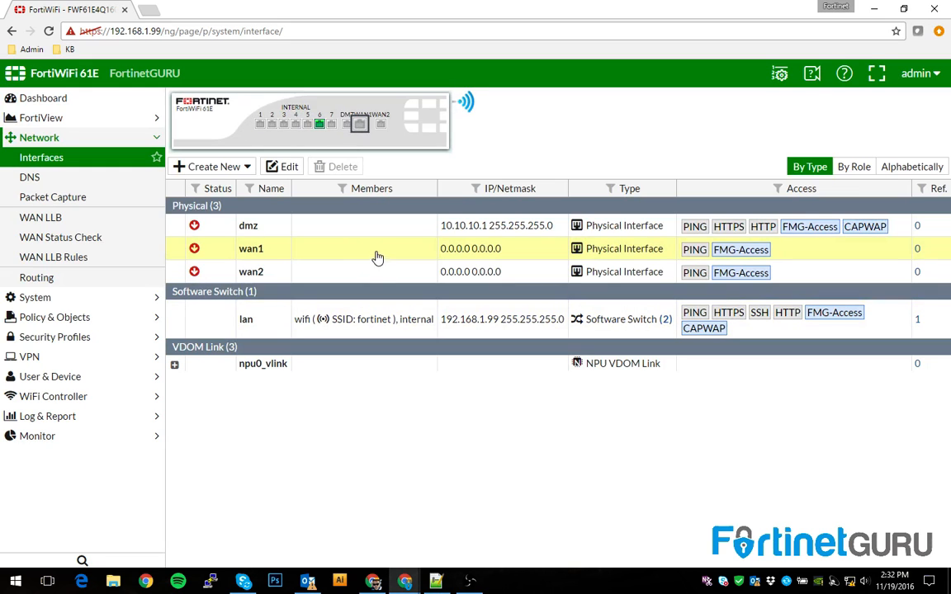
{"action": "left_click", "coordinate": [286, 170]}
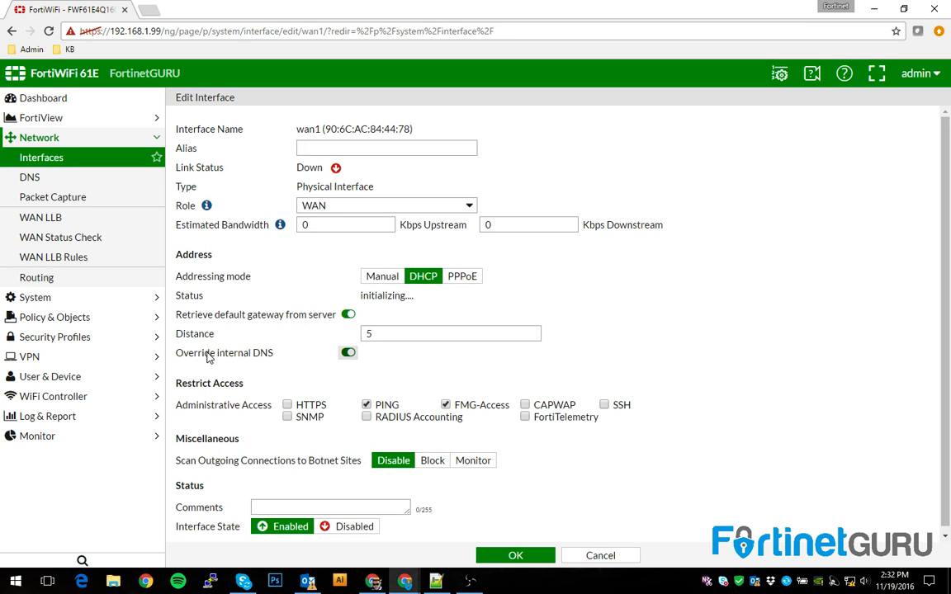
{"action": "left_click", "coordinate": [348, 352]}
Keep wan1's role as WAN and its upstream bandwidth unchanged, then save the interface
{"action": "left_click", "coordinate": [353, 208]}
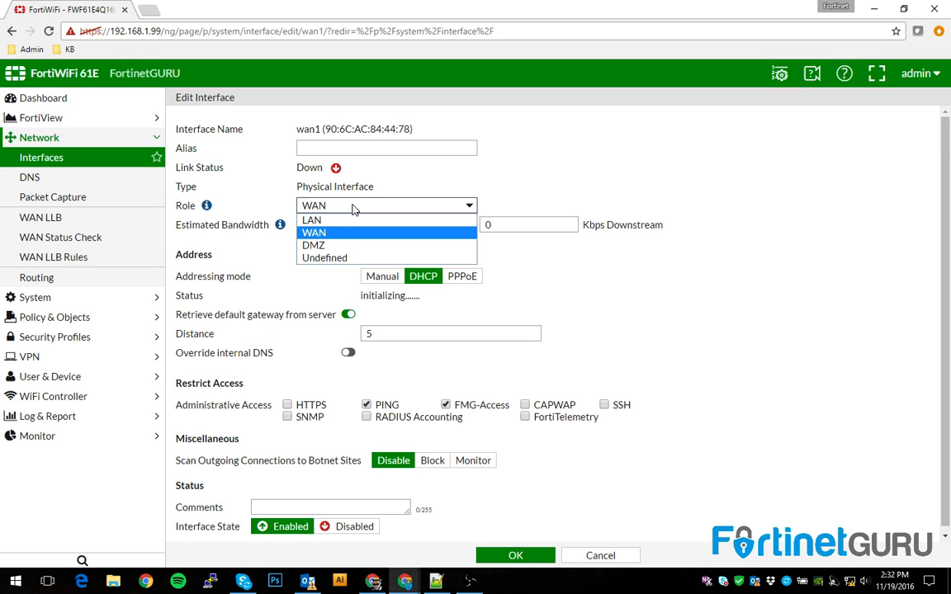
{"action": "left_click", "coordinate": [537, 182]}
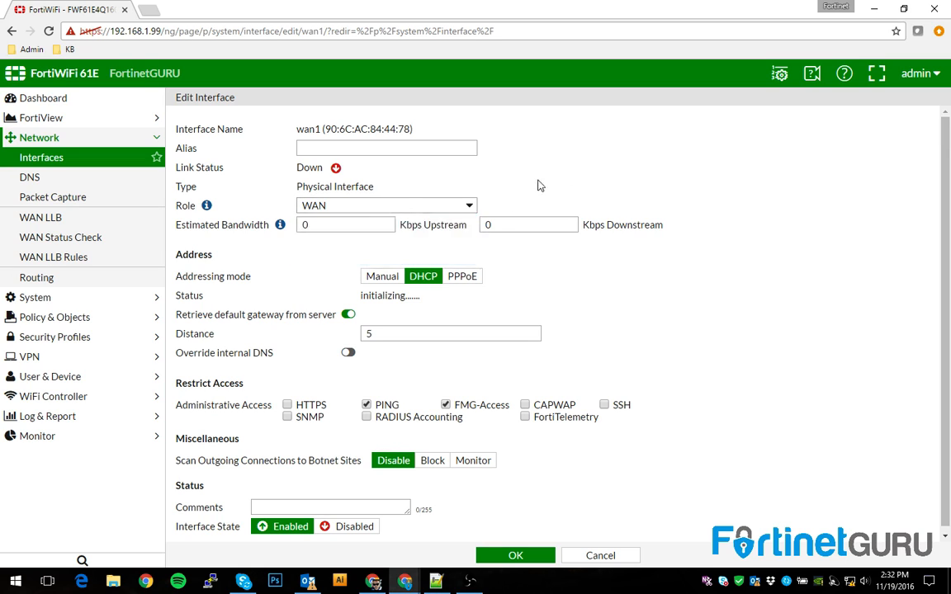
{"action": "left_click", "coordinate": [333, 225]}
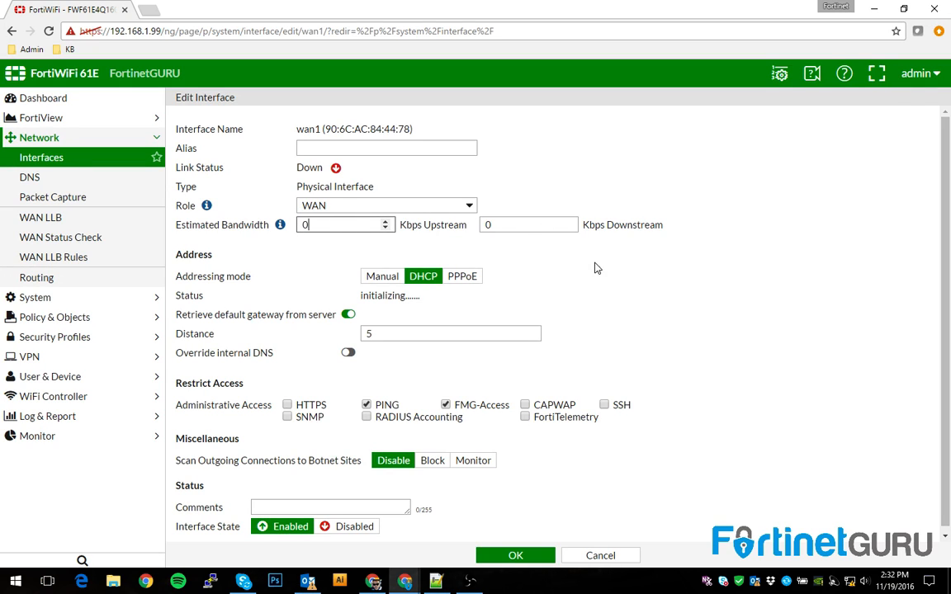
{"action": "left_click", "coordinate": [675, 298]}
{"action": "scroll", "coordinate": [675, 299], "scroll_direction": "down", "scroll_amount": 2}
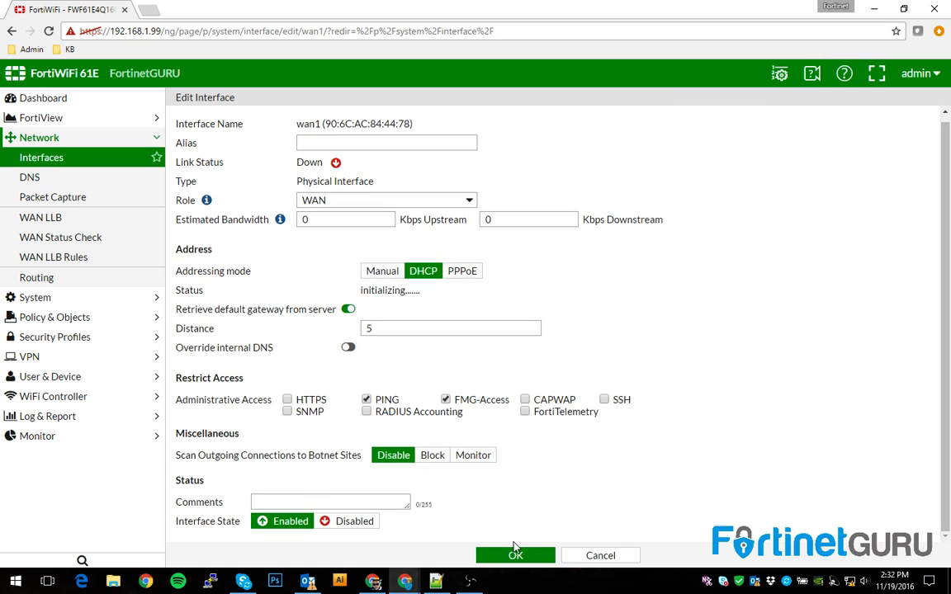
{"action": "left_click", "coordinate": [513, 551]}
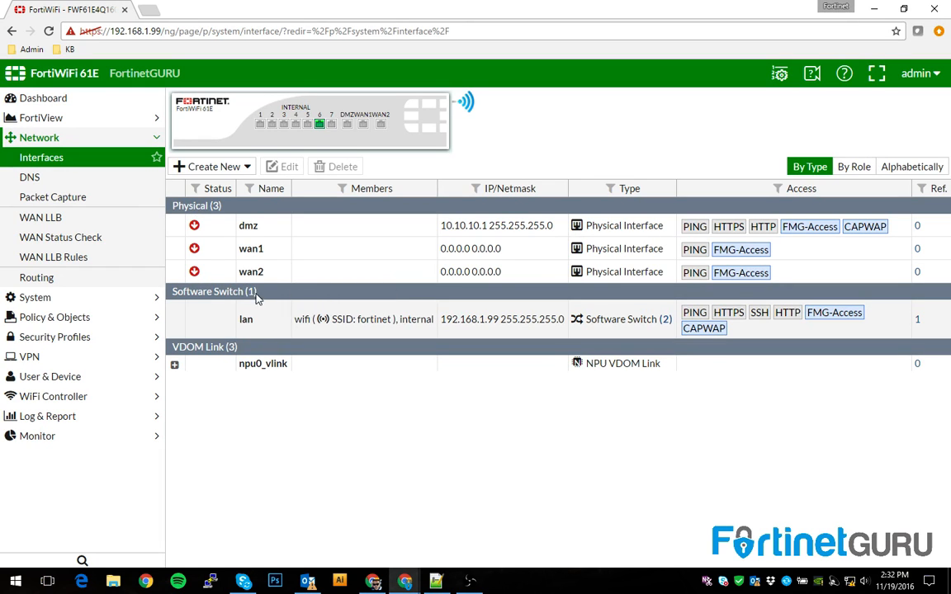
Look through the DNS and Packet Capture pages, then open System > Administrators
{"action": "left_click", "coordinate": [47, 178]}
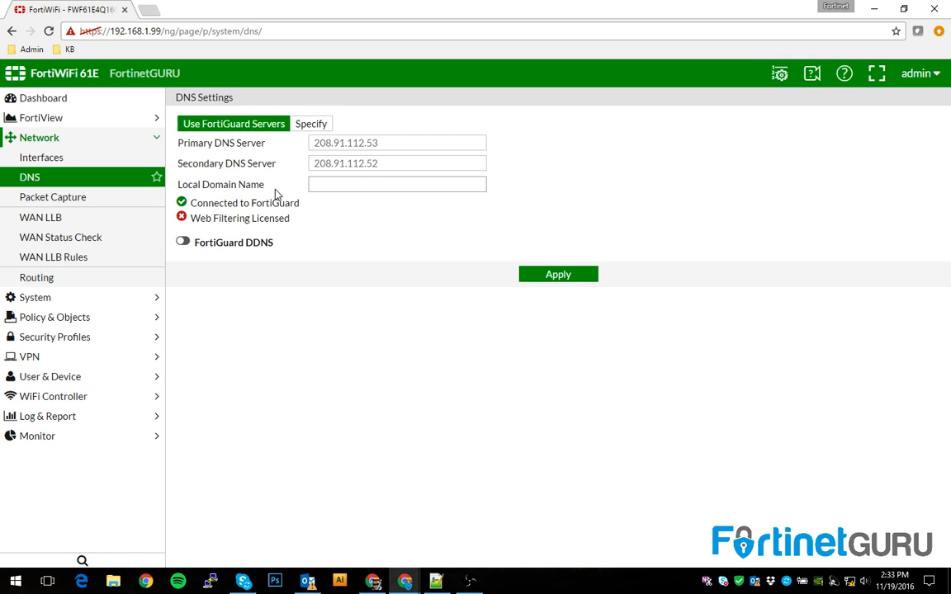
{"action": "left_click", "coordinate": [47, 203]}
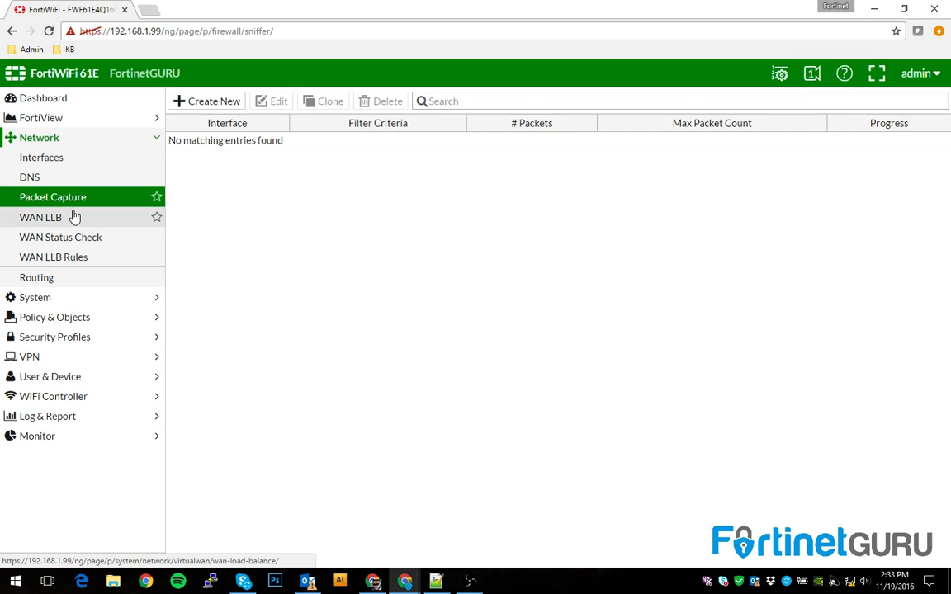
{"action": "left_click", "coordinate": [41, 298]}
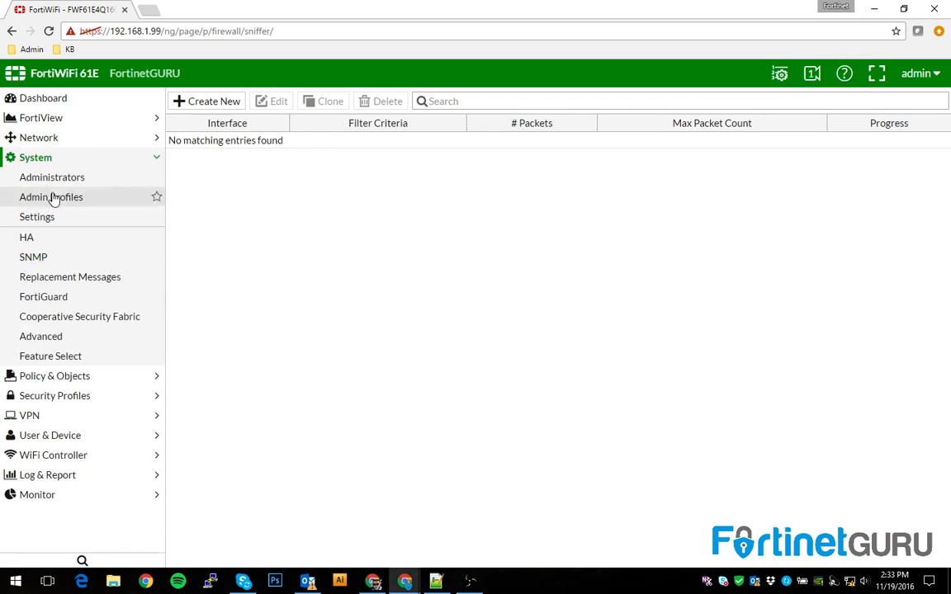
{"action": "left_click", "coordinate": [53, 180]}
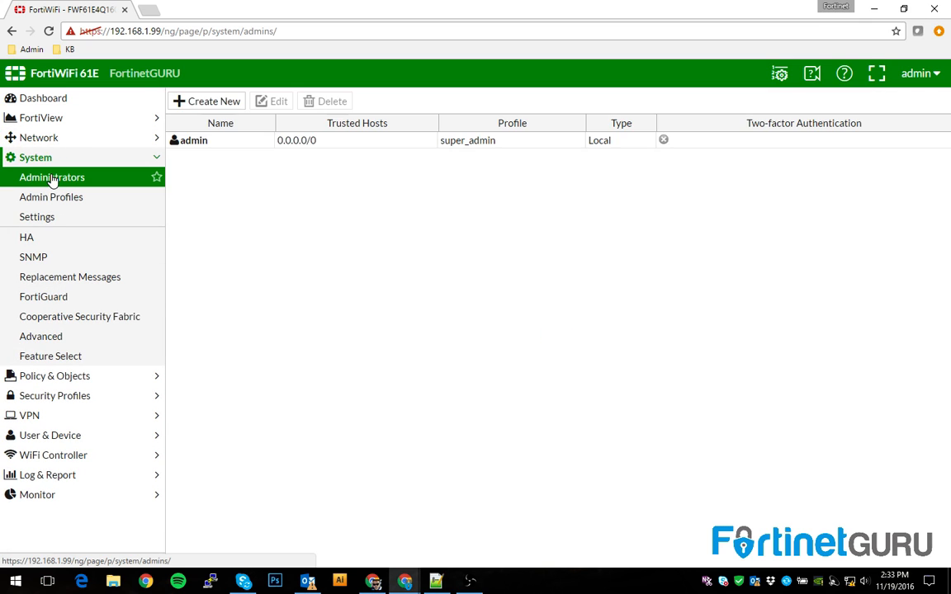
Open the admin account for editing and begin a password change
{"action": "left_click", "coordinate": [564, 139]}
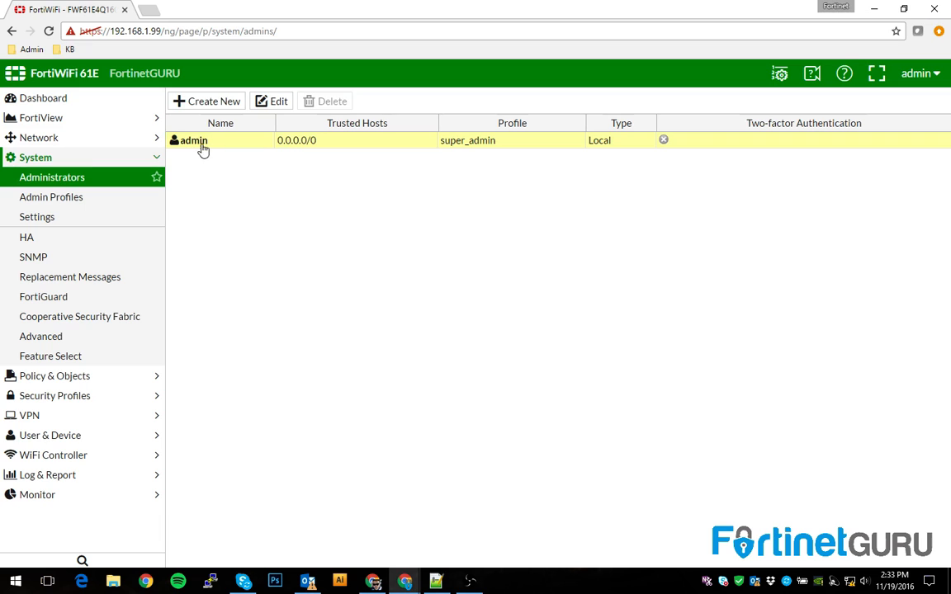
{"action": "right_click", "coordinate": [320, 147]}
{"action": "left_click", "coordinate": [347, 155]}
{"action": "left_click", "coordinate": [483, 136]}
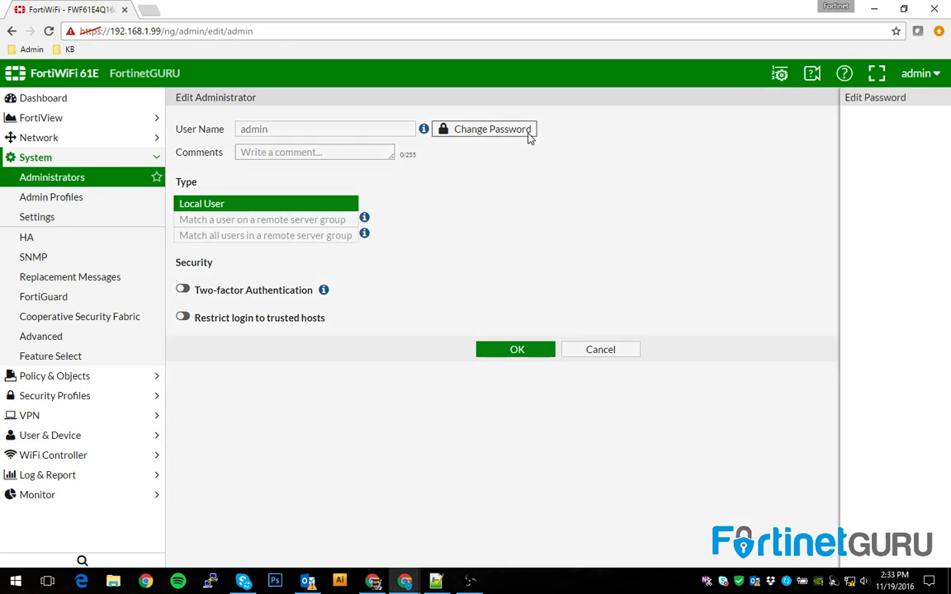
Enter and confirm the new admin password, then save the administrator settings
{"action": "left_click", "coordinate": [413, 166]}
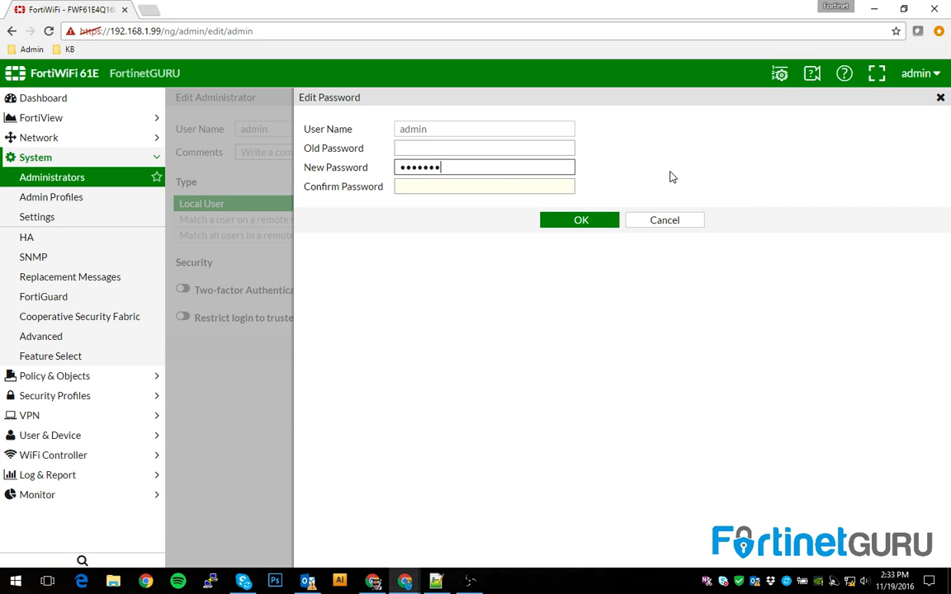
{"action": "type", "text": "t"}
{"action": "key", "text": "Tab"}
{"action": "type", "text": "fortinet"}
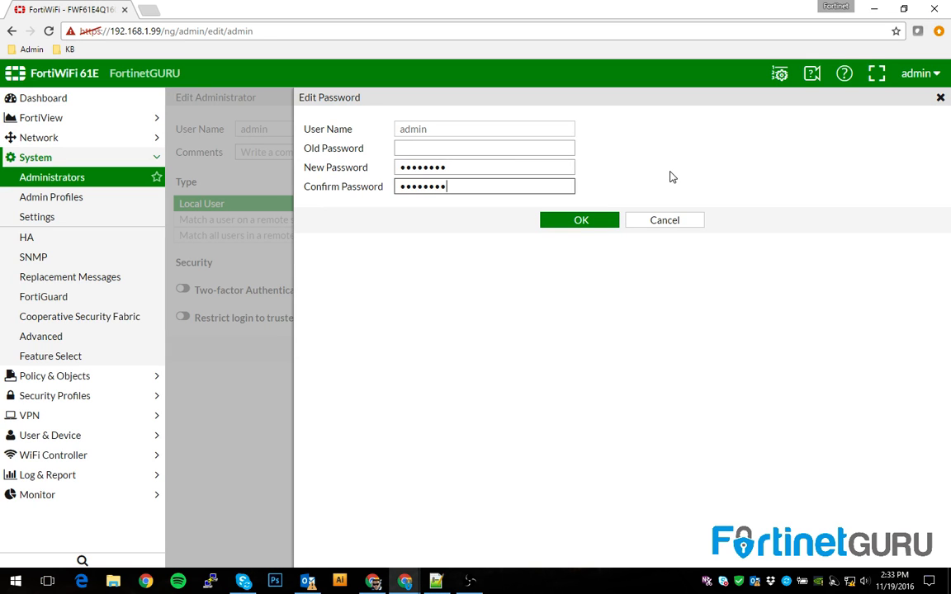
{"action": "left_click", "coordinate": [580, 219]}
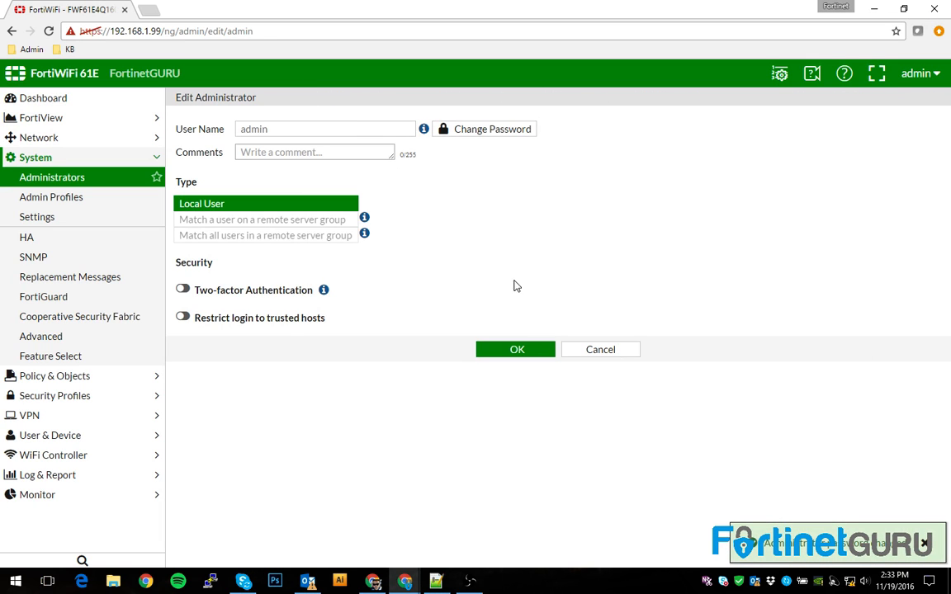
{"action": "left_click", "coordinate": [494, 350]}
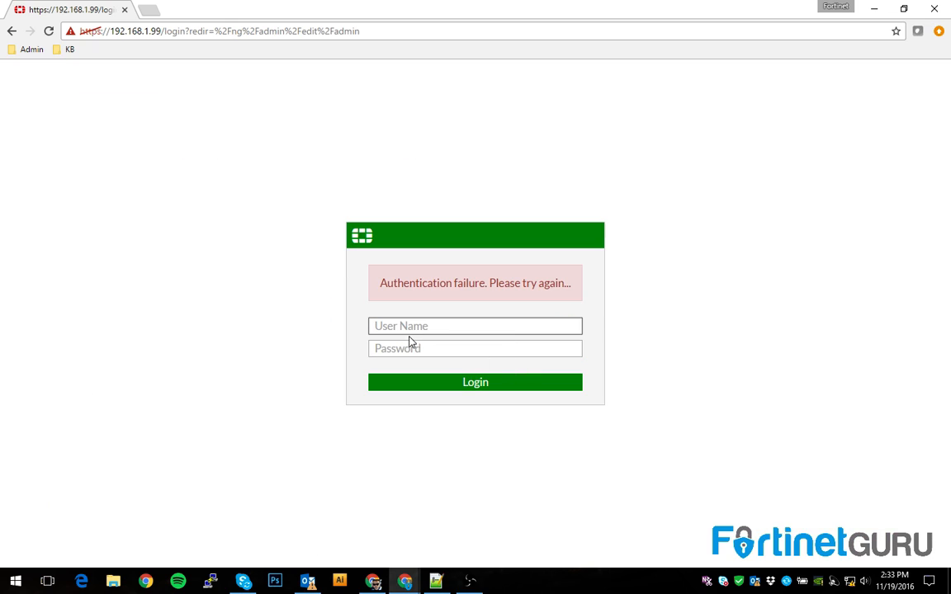
Log back in as admin with the new password and open Network > Interfaces
{"action": "type", "text": "admin"}
{"action": "key", "text": "Tab"}
{"action": "type", "text": "for"}
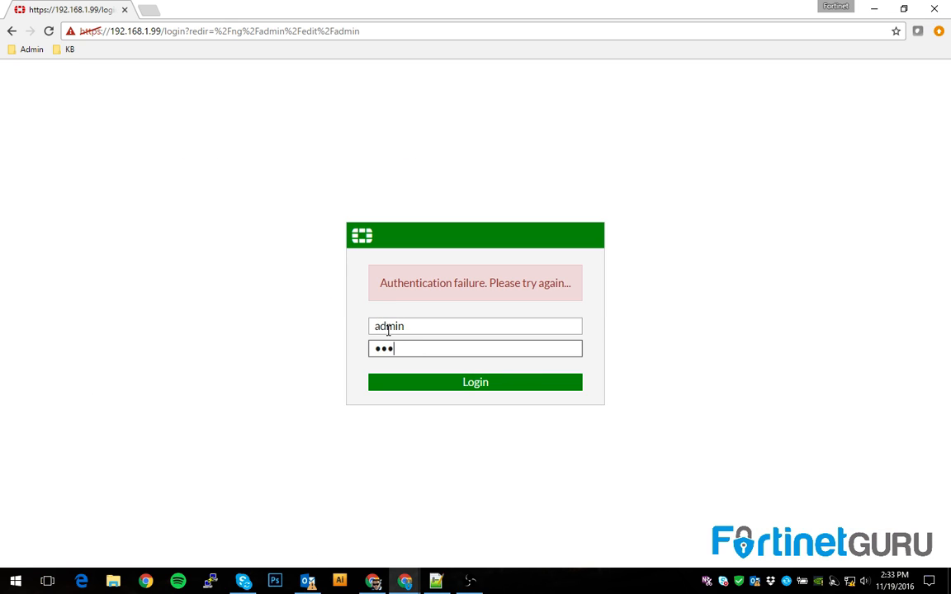
{"action": "key", "text": "BackSpace"}
{"action": "key", "text": "BackSpace"}
{"action": "key", "text": "BackSpace"}
{"action": "type", "text": "for"}
{"action": "key", "text": "Return"}
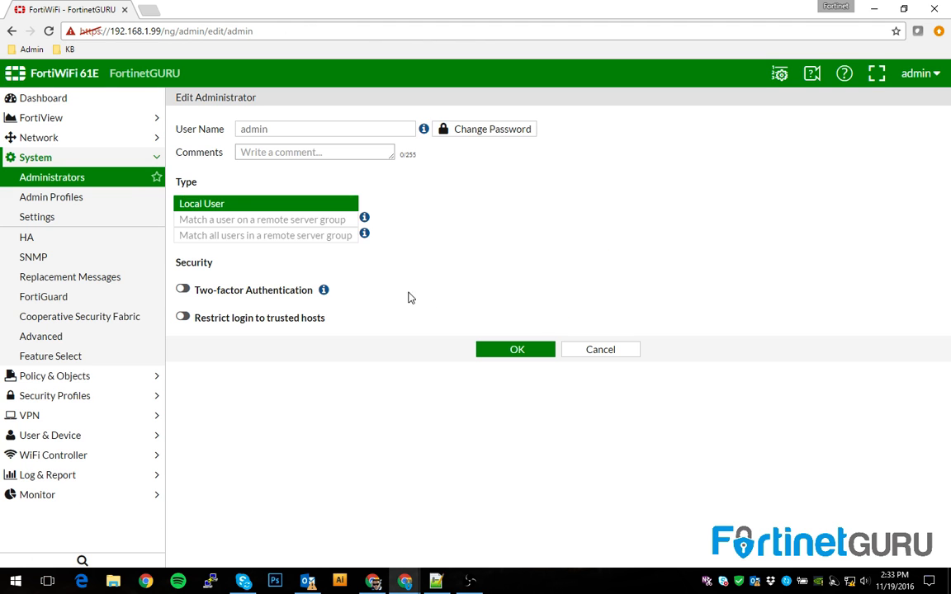
{"action": "left_click", "coordinate": [45, 143]}
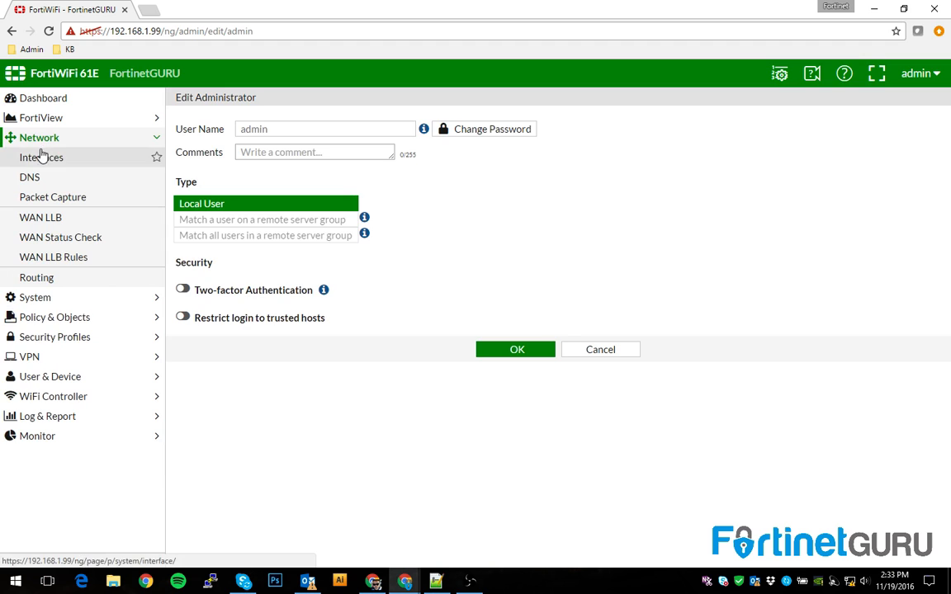
{"action": "left_click", "coordinate": [42, 156]}
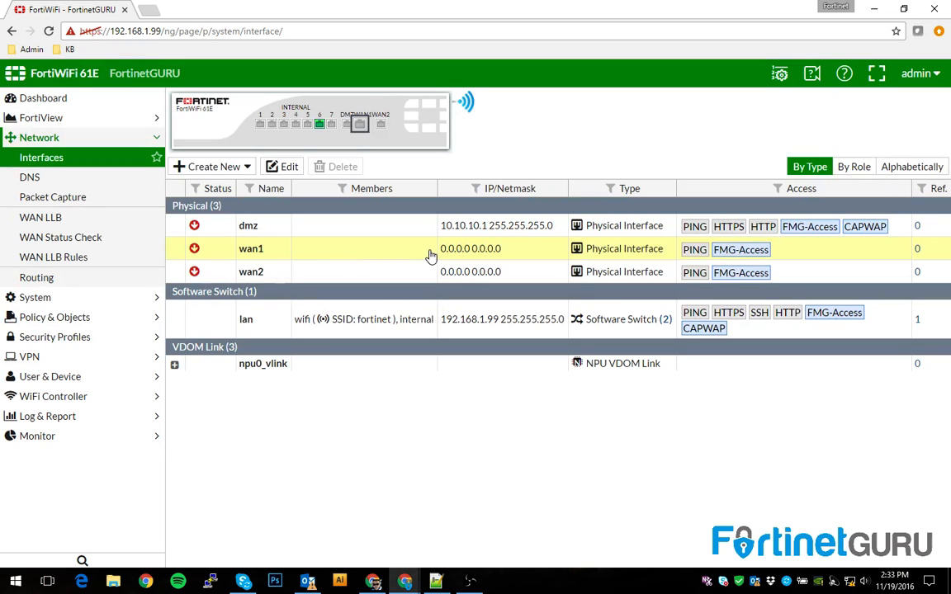
Check the lan interface, then go to Routing and start a new static route
{"action": "left_click", "coordinate": [324, 322]}
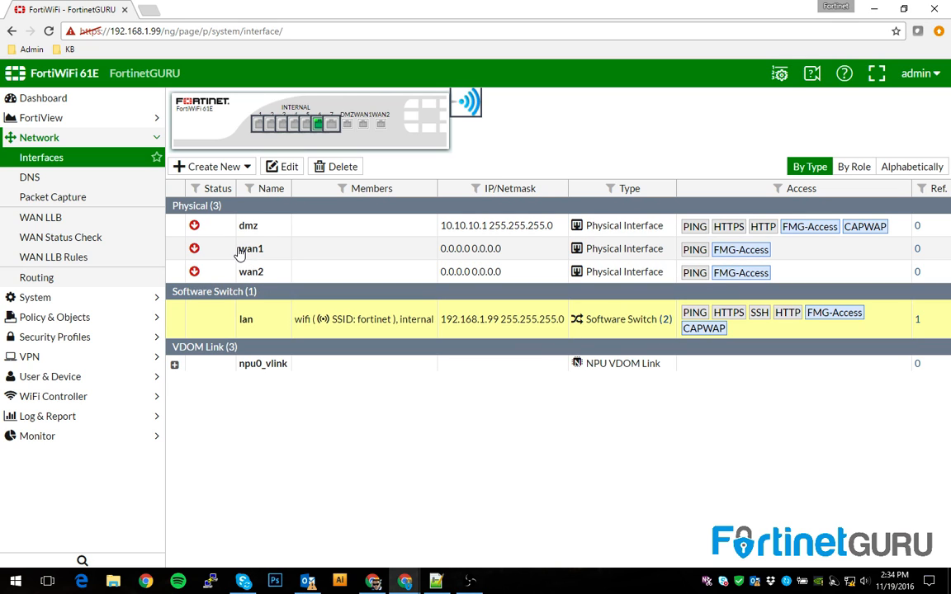
{"action": "left_click", "coordinate": [55, 276]}
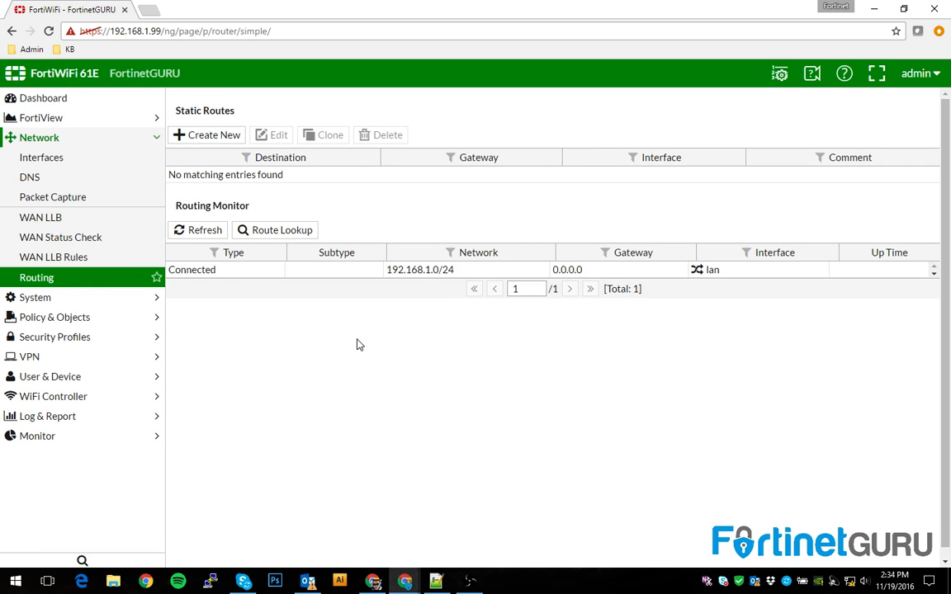
{"action": "left_click", "coordinate": [204, 136]}
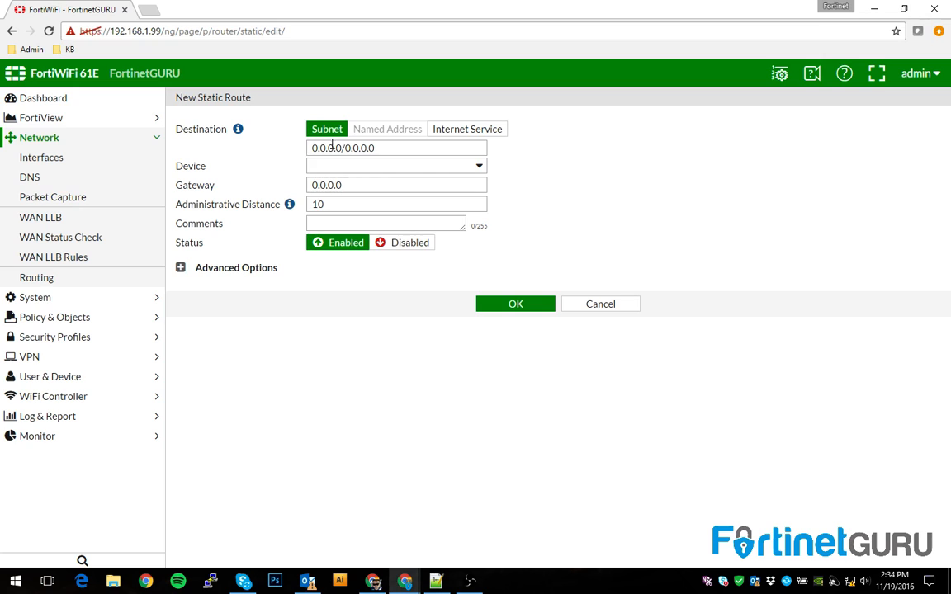
{"action": "left_click", "coordinate": [314, 166]}
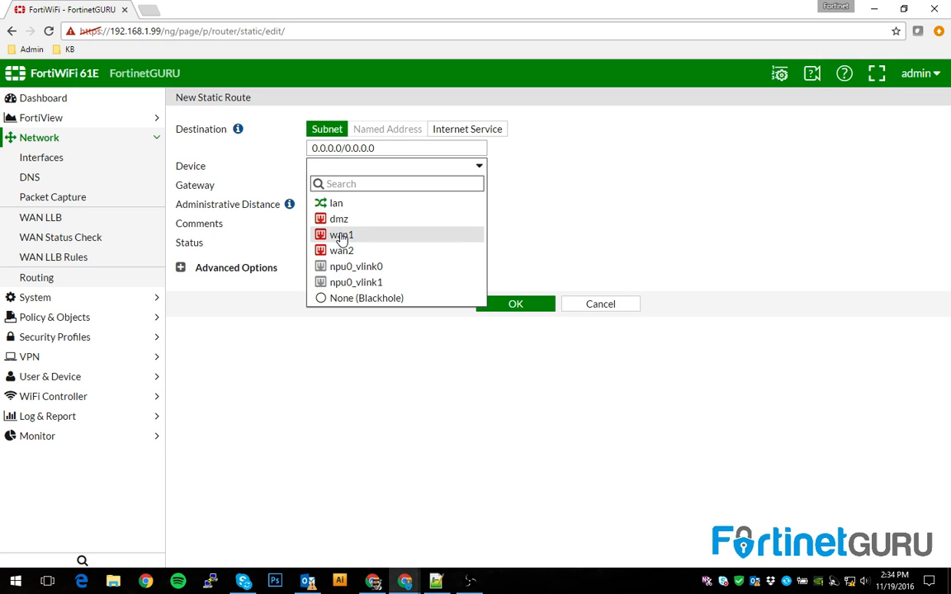
{"action": "left_click", "coordinate": [339, 234]}
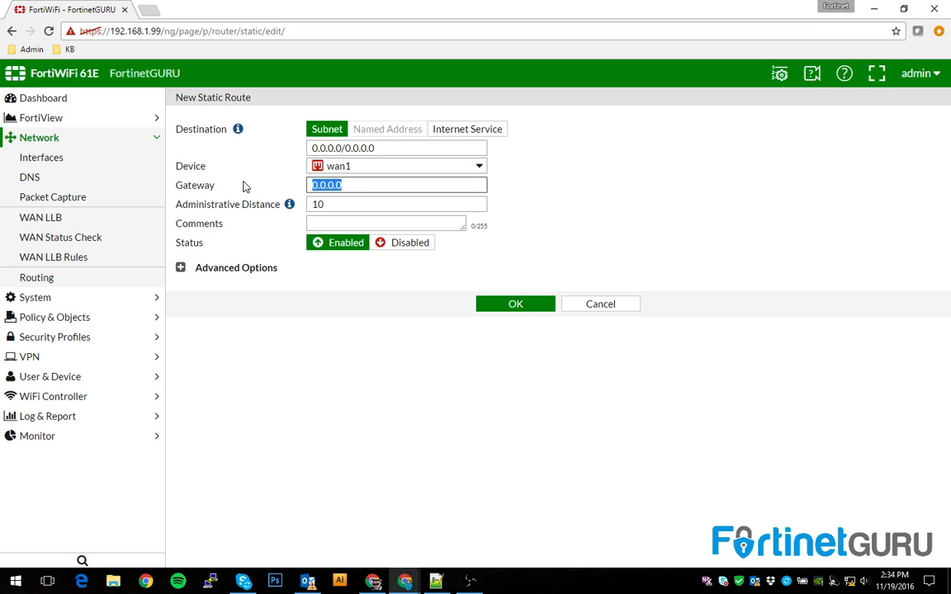
{"action": "left_click", "coordinate": [611, 308]}
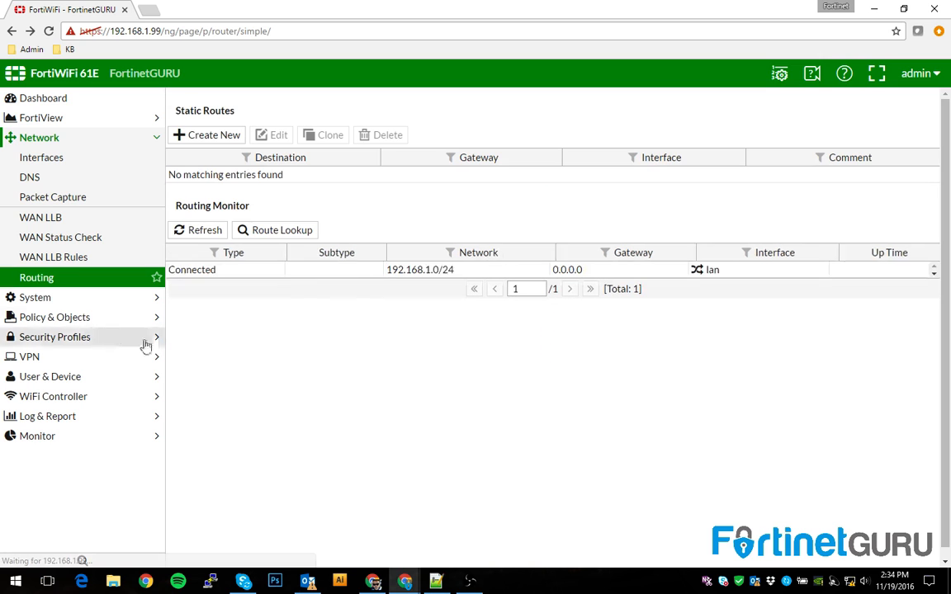
{"action": "left_click", "coordinate": [50, 317]}
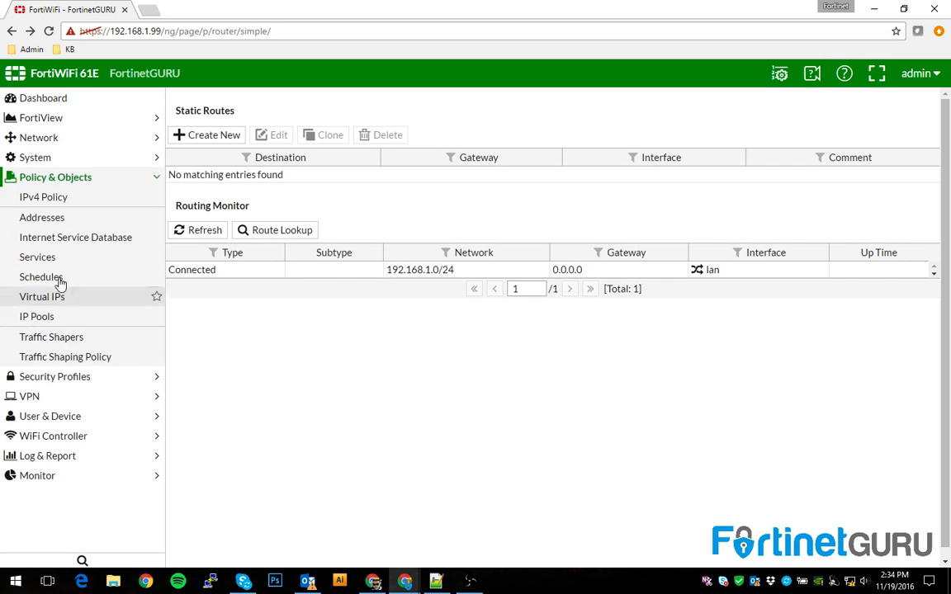
{"action": "left_click", "coordinate": [28, 195]}
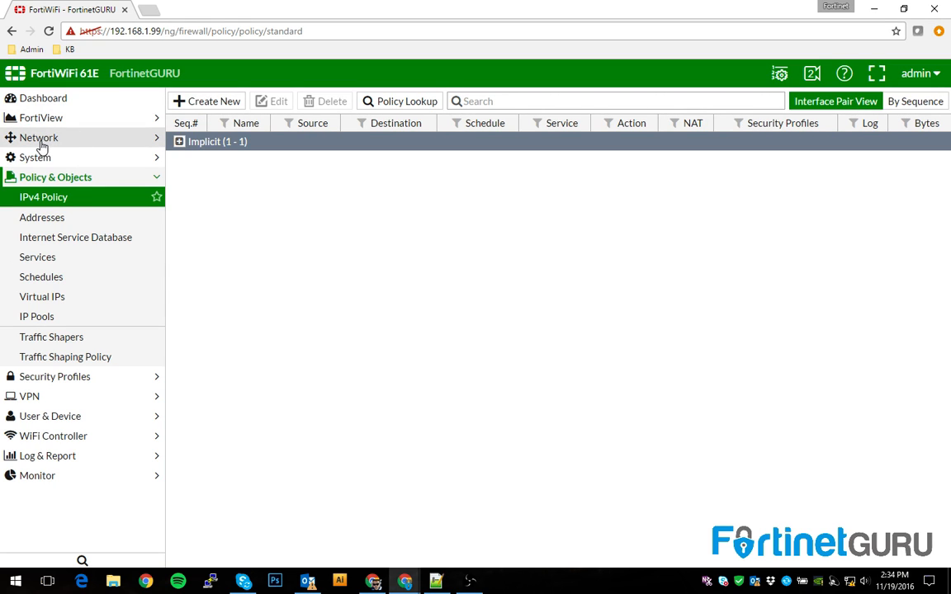
Create a new IPv4 policy with lan incoming and wan1 outgoing
{"action": "left_click", "coordinate": [212, 107]}
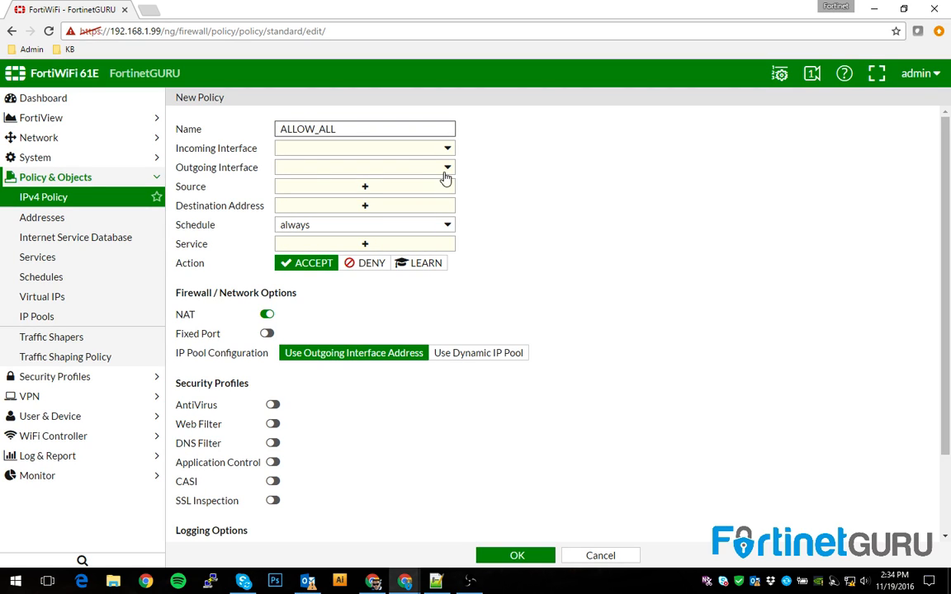
{"action": "left_click", "coordinate": [421, 152]}
{"action": "left_click", "coordinate": [319, 185]}
{"action": "left_click", "coordinate": [341, 171]}
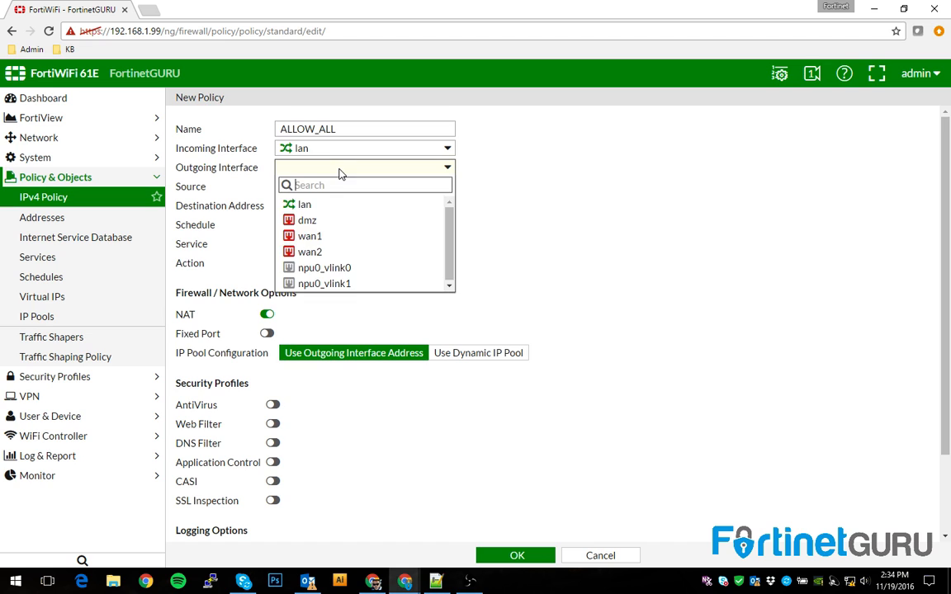
{"action": "left_click", "coordinate": [309, 236]}
Set source and destination to all and service to ALL, then save the policy
{"action": "left_click", "coordinate": [308, 190]}
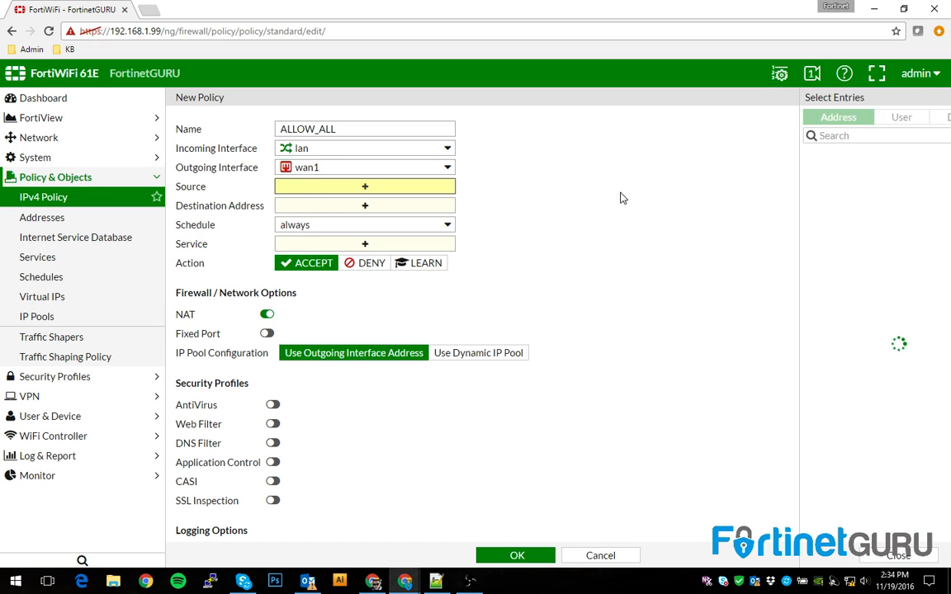
{"action": "left_click", "coordinate": [813, 173]}
{"action": "left_click", "coordinate": [384, 205]}
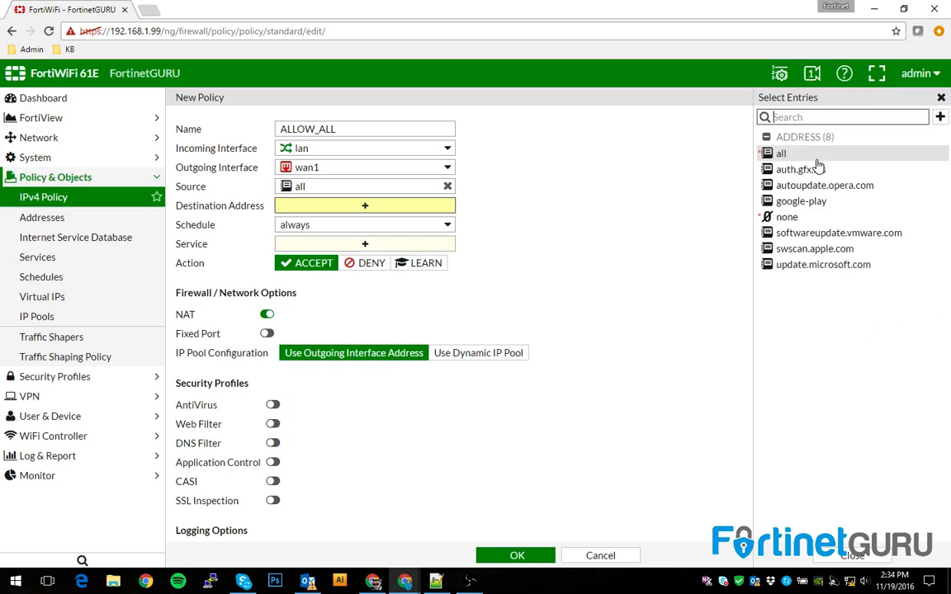
{"action": "left_click", "coordinate": [764, 153]}
{"action": "left_click", "coordinate": [331, 245]}
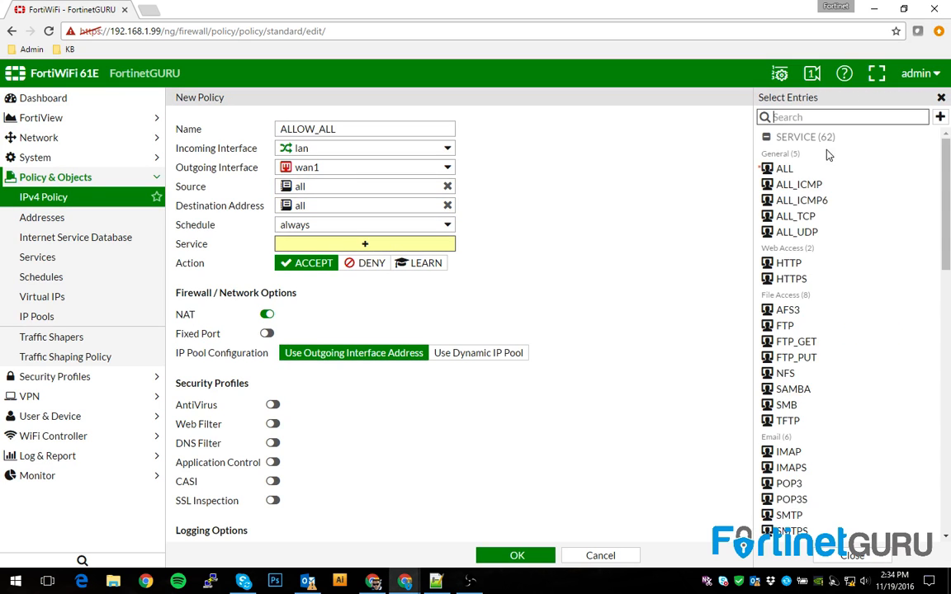
{"action": "left_click", "coordinate": [808, 171]}
{"action": "left_click", "coordinate": [855, 556]}
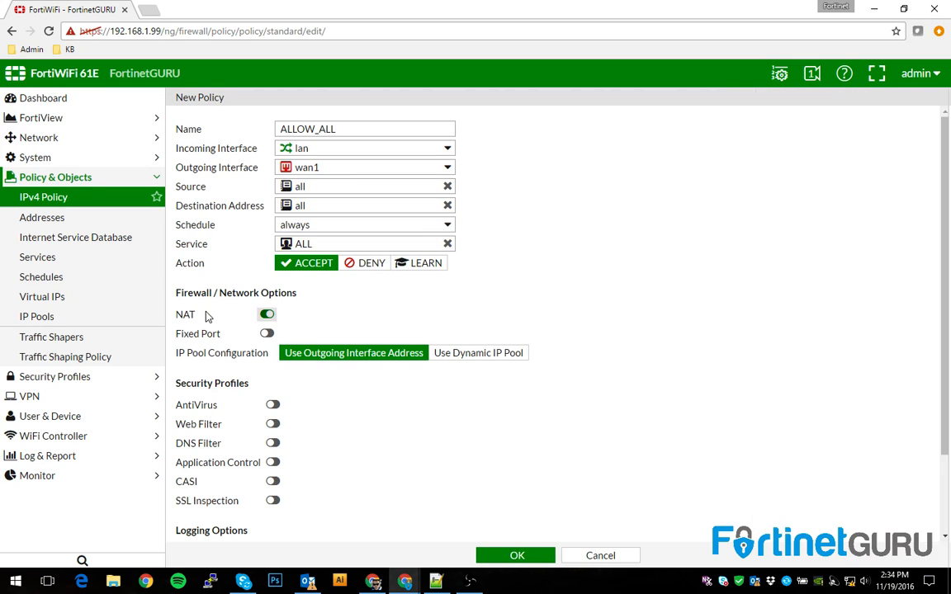
{"action": "left_click", "coordinate": [528, 556]}
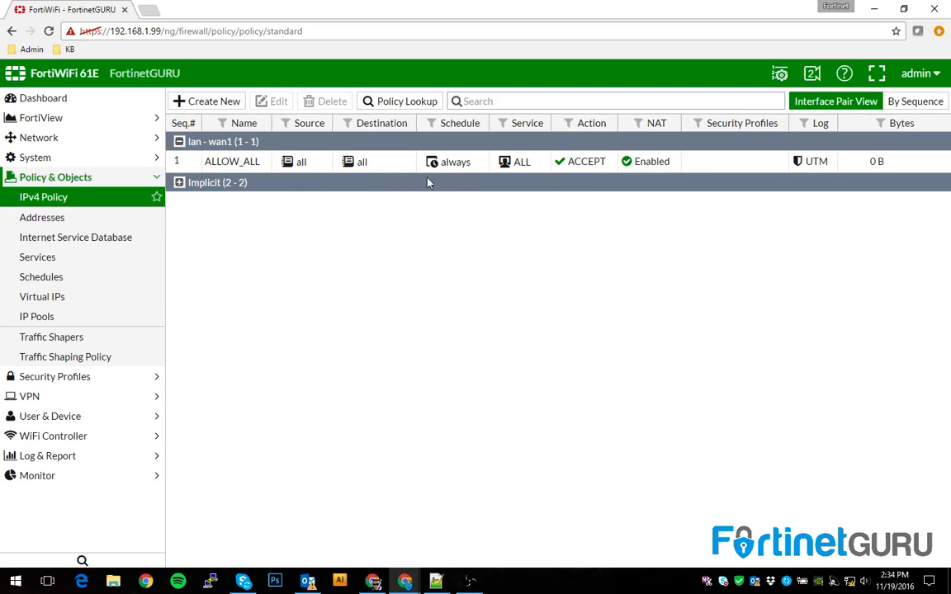
Insert a blank policy above ALLOW_ALL, set its service to HTTP, and enable it
{"action": "left_click", "coordinate": [186, 161]}
{"action": "right_click", "coordinate": [188, 163]}
{"action": "mouse_move", "coordinate": [216, 214]}
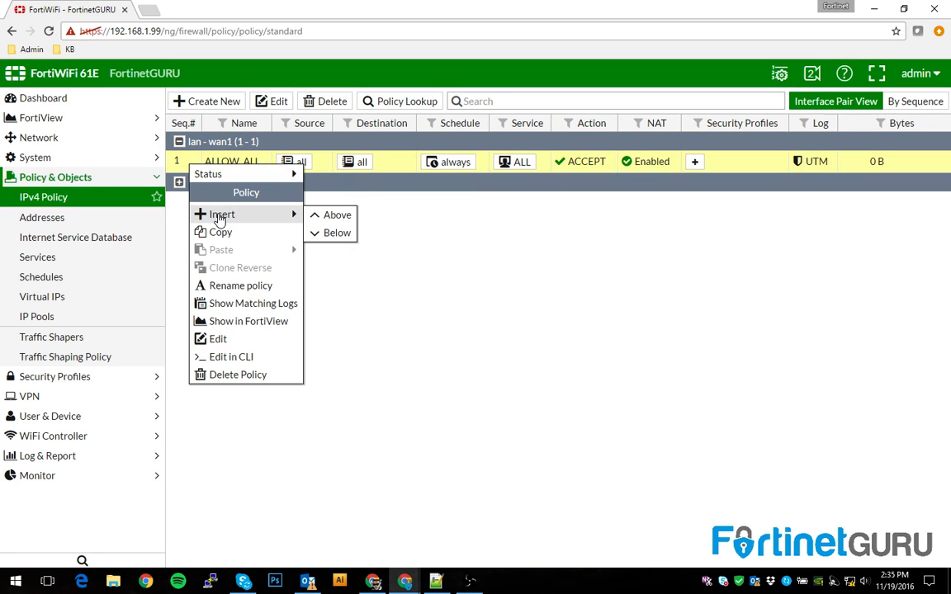
{"action": "left_click", "coordinate": [313, 216]}
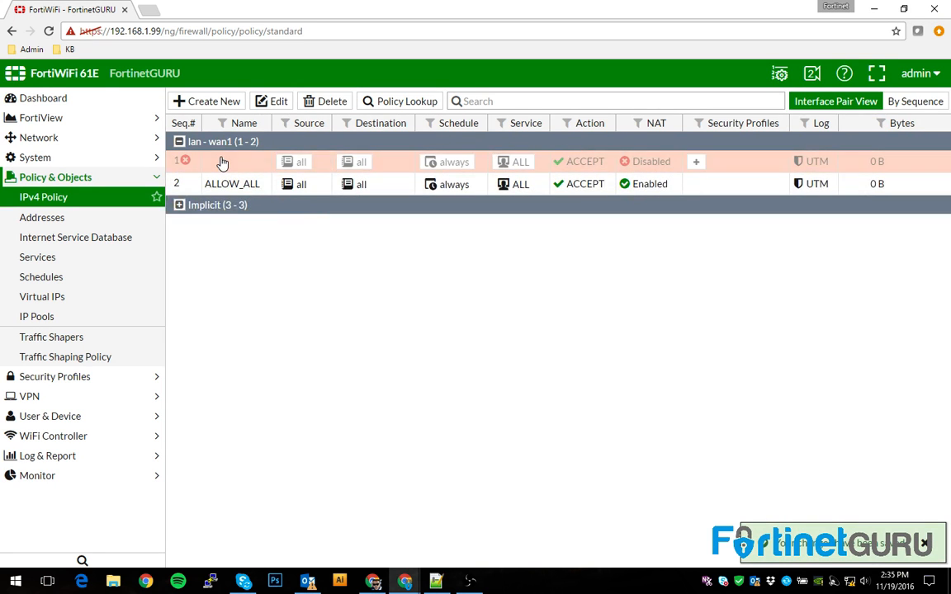
{"action": "left_click", "coordinate": [512, 164]}
{"action": "scroll", "coordinate": [843, 249], "scroll_direction": "down", "scroll_amount": 5}
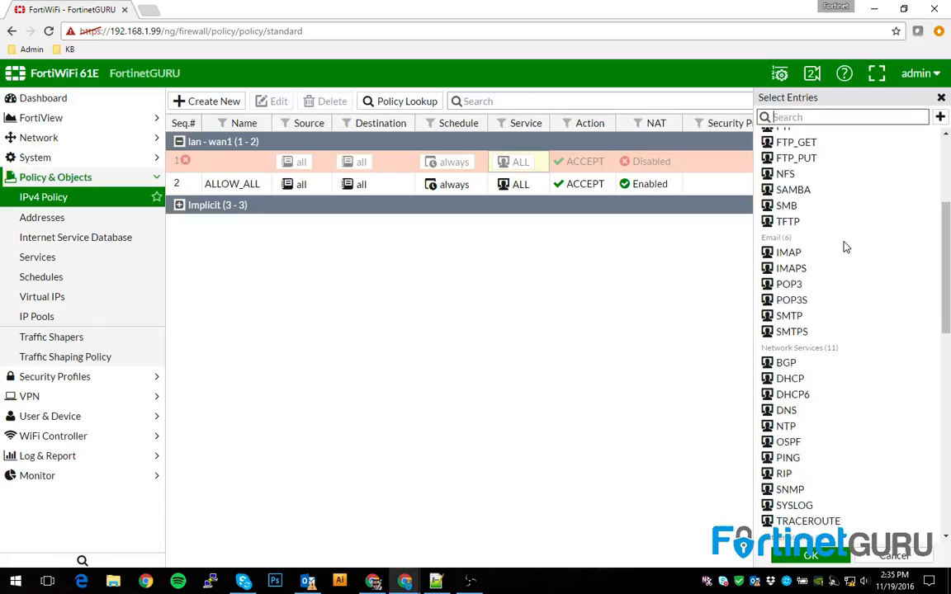
{"action": "scroll", "coordinate": [809, 450], "scroll_direction": "down", "scroll_amount": 3}
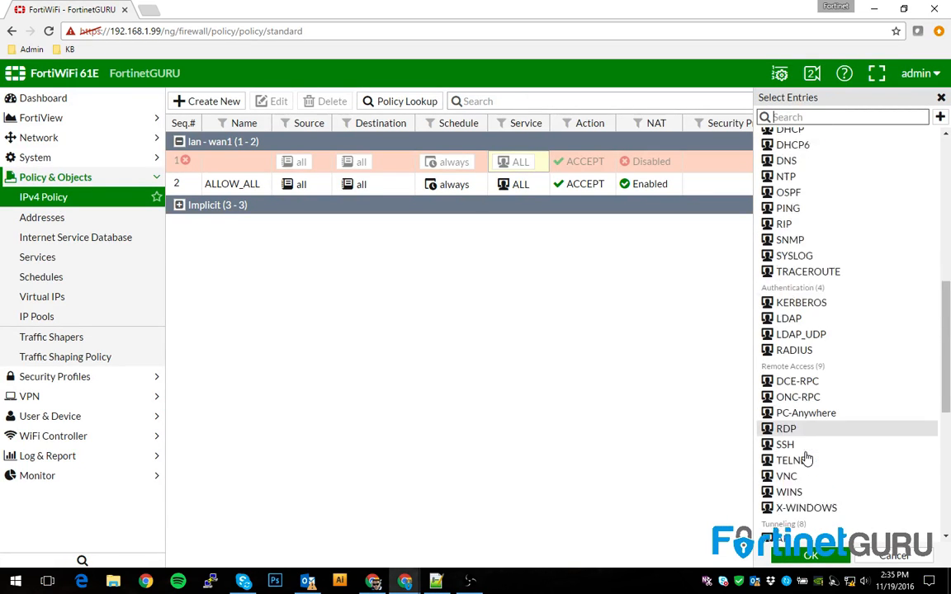
{"action": "scroll", "coordinate": [810, 458], "scroll_direction": "up", "scroll_amount": 10}
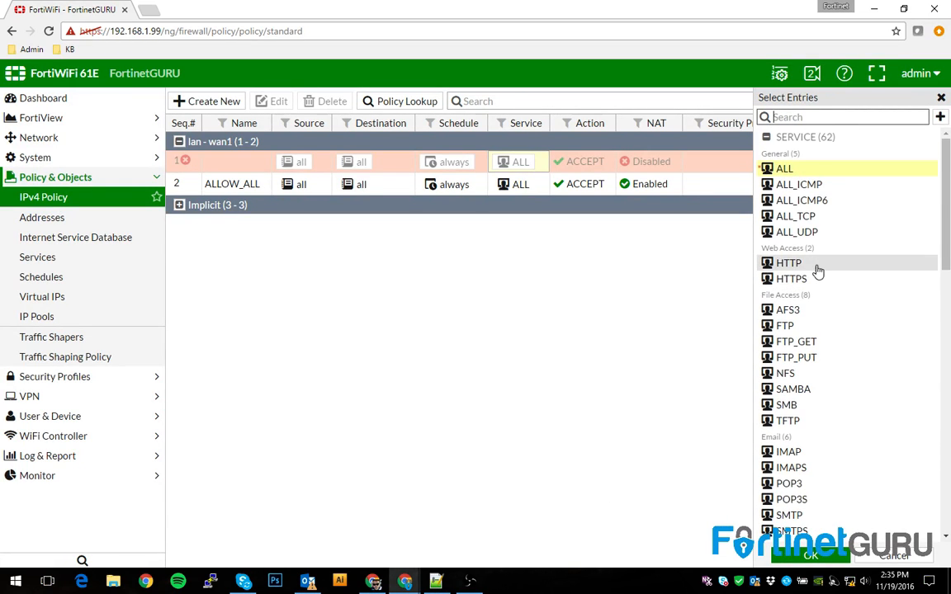
{"action": "left_click", "coordinate": [816, 263]}
{"action": "left_click", "coordinate": [811, 555]}
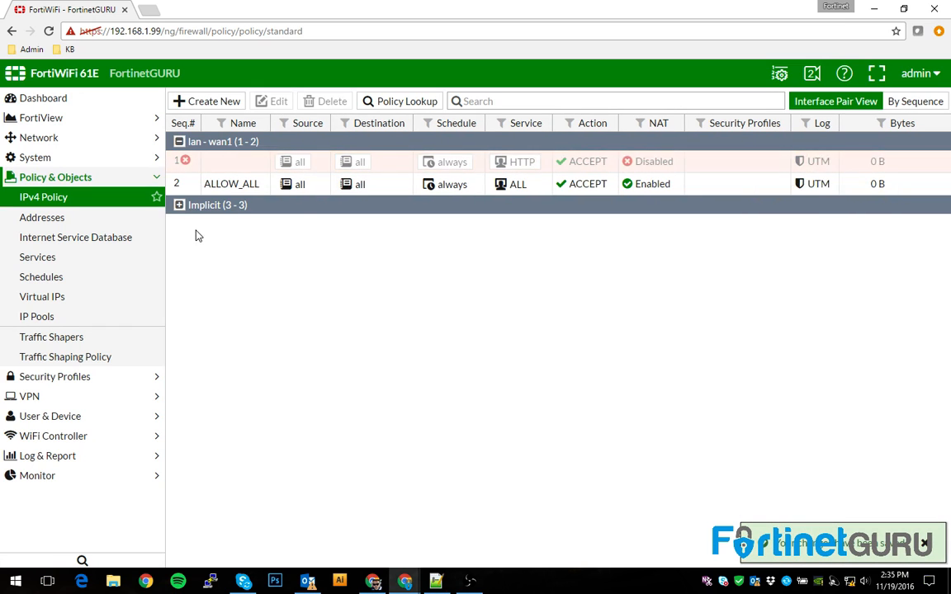
{"action": "right_click", "coordinate": [194, 165]}
{"action": "mouse_move", "coordinate": [213, 170]}
{"action": "left_click", "coordinate": [340, 171]}
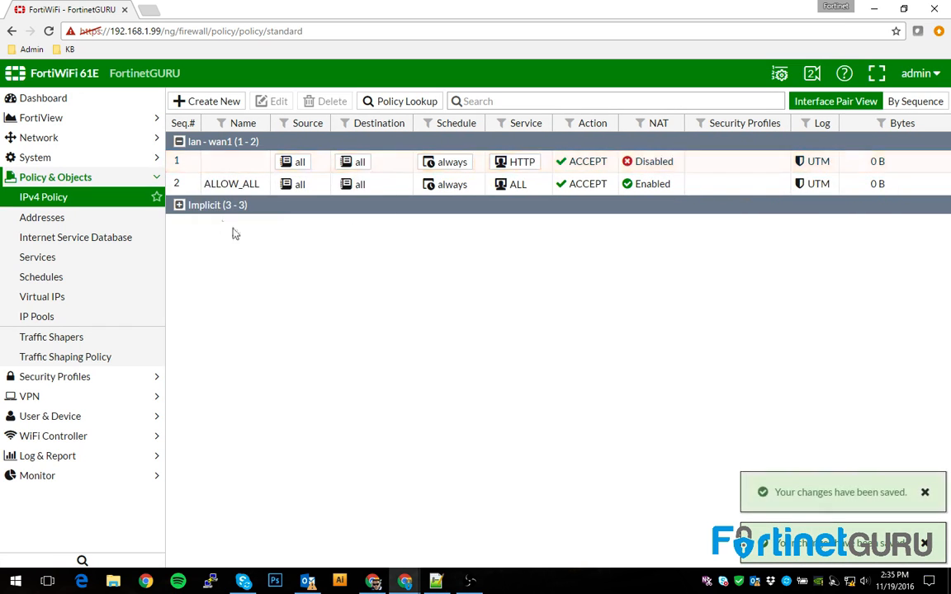
Add an enabled HTTPS policy in row 2, below the HTTP policy
{"action": "right_click", "coordinate": [201, 161]}
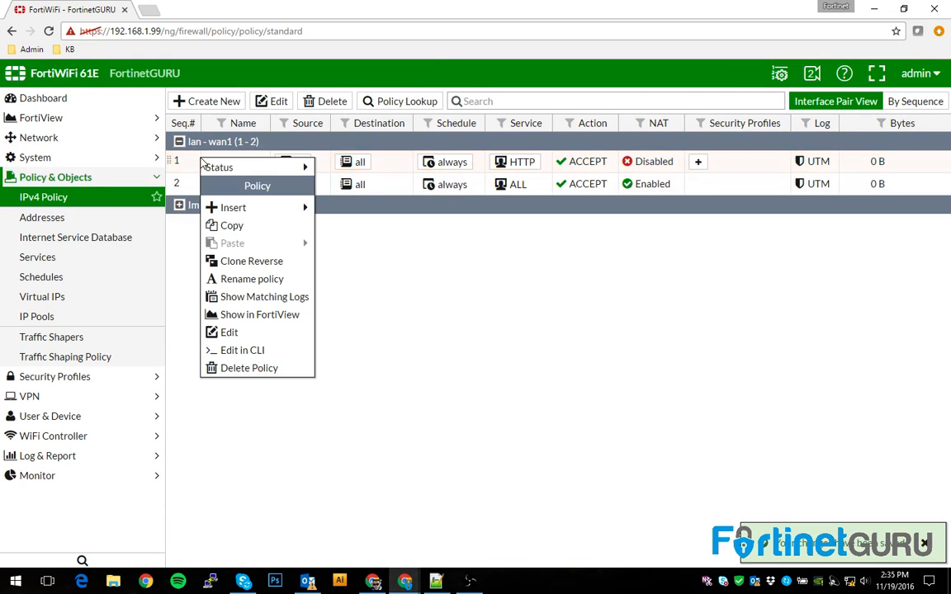
{"action": "mouse_move", "coordinate": [237, 209]}
{"action": "left_click", "coordinate": [351, 209]}
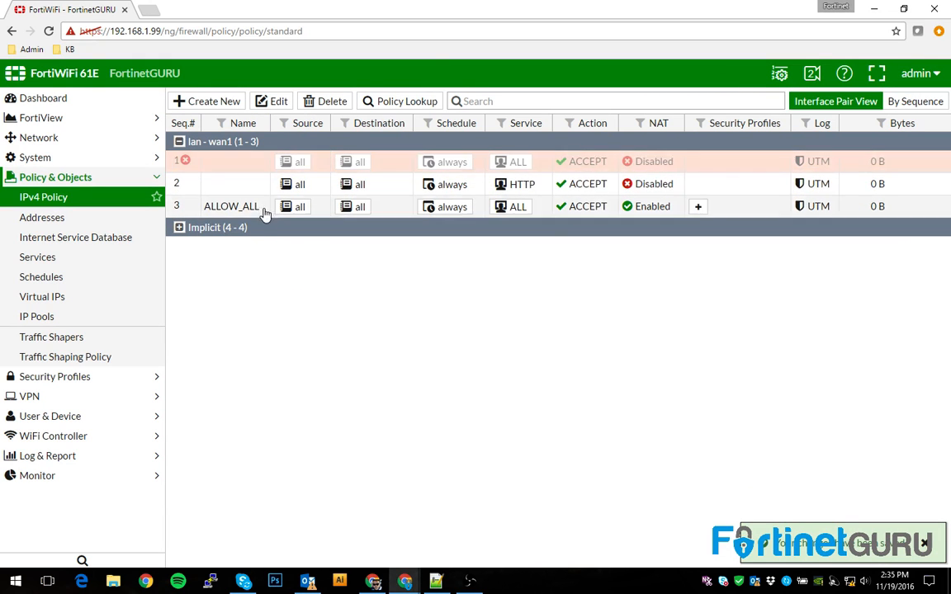
{"action": "left_click_drag", "start_coordinate": [178, 185], "coordinate": [174, 162]}
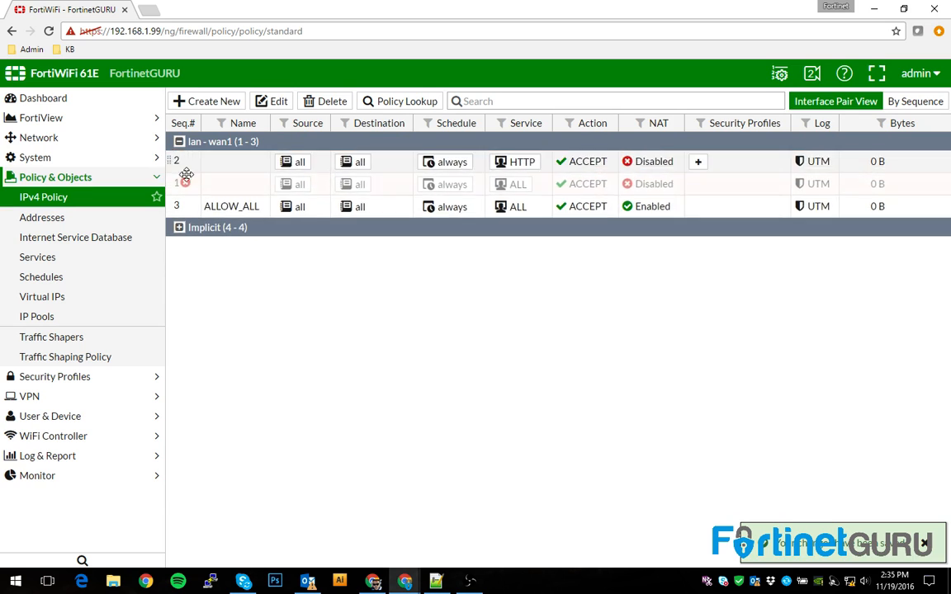
{"action": "left_click", "coordinate": [228, 187]}
{"action": "right_click", "coordinate": [225, 186]}
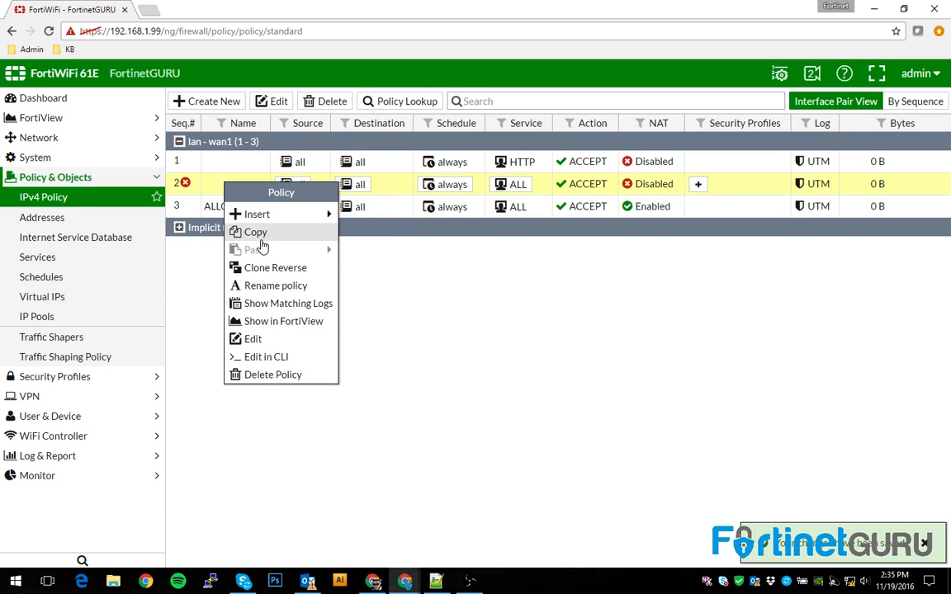
{"action": "left_click", "coordinate": [623, 345]}
{"action": "left_click", "coordinate": [518, 184]}
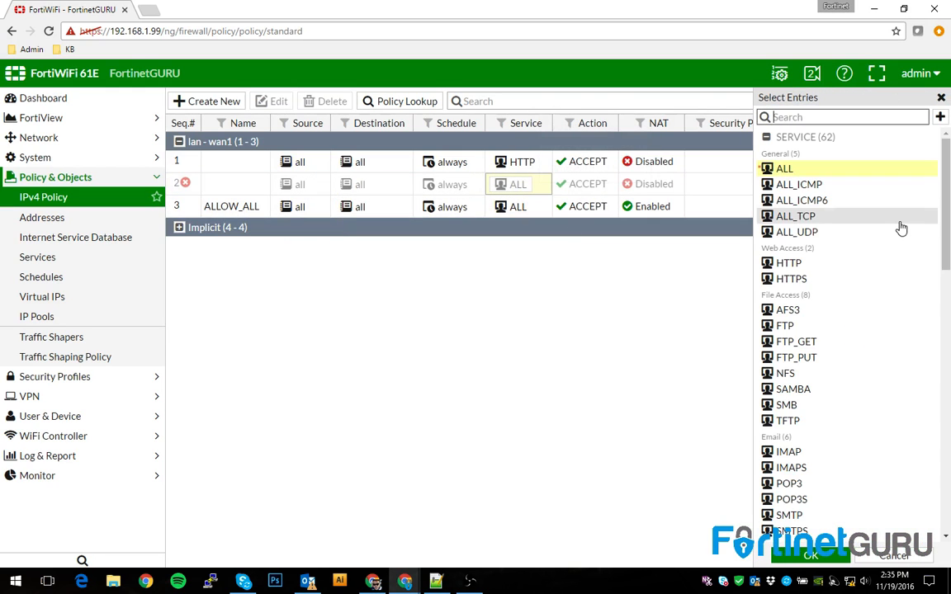
{"action": "left_click", "coordinate": [841, 560]}
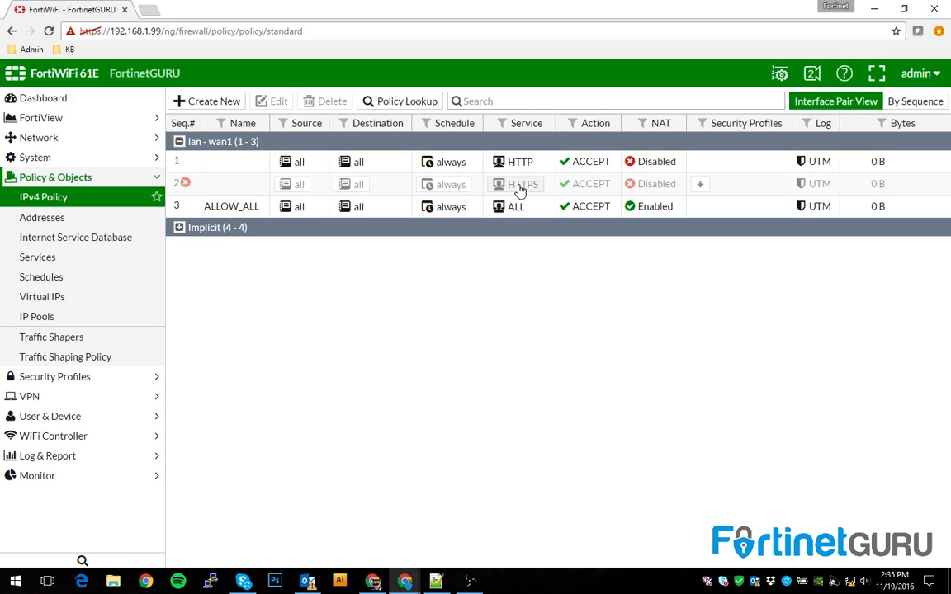
{"action": "mouse_move", "coordinate": [520, 188]}
{"action": "mouse_move", "coordinate": [534, 166]}
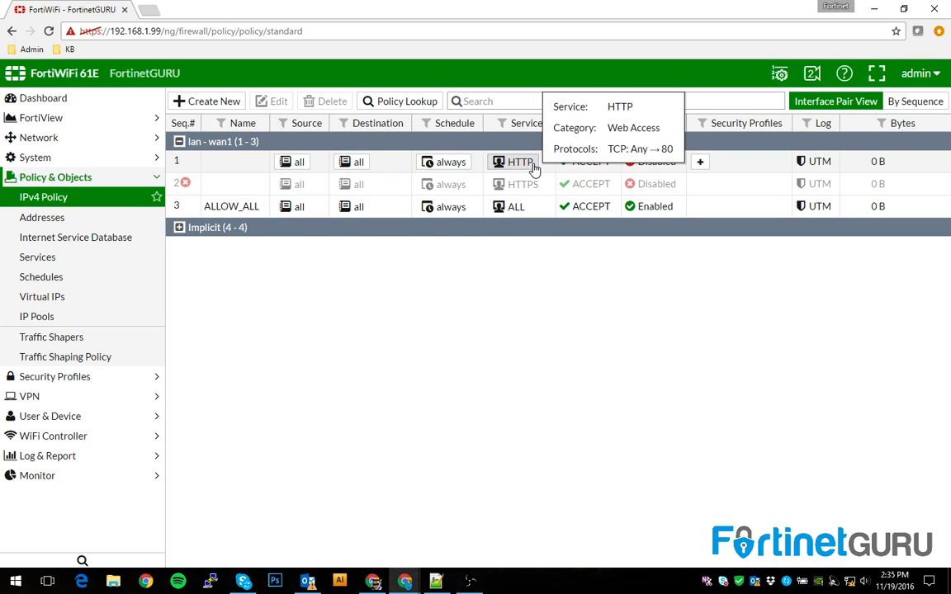
{"action": "right_click", "coordinate": [185, 189]}
{"action": "left_click", "coordinate": [271, 193]}
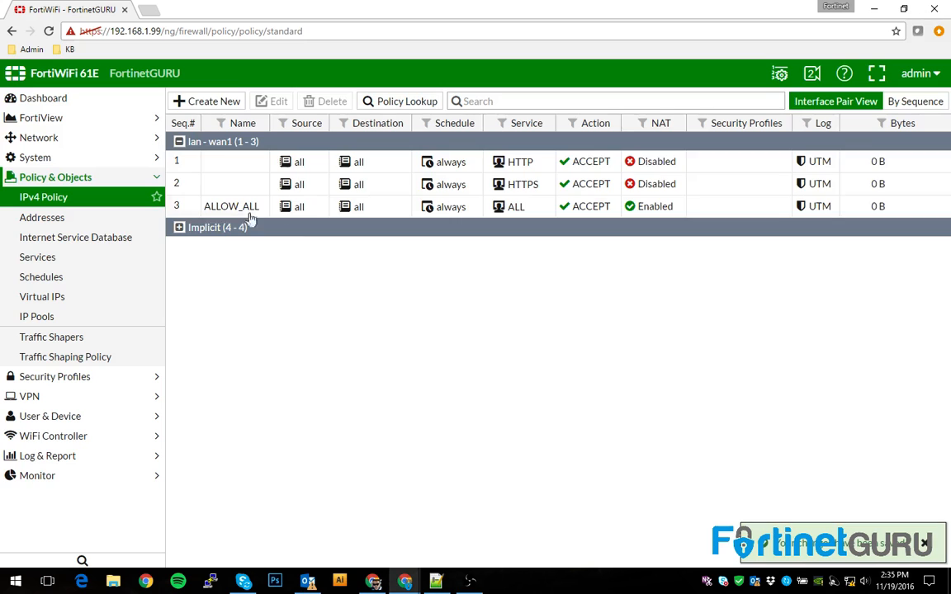
Insert an enabled DNS policy at the top, above the HTTP policy
{"action": "right_click", "coordinate": [222, 170]}
{"action": "mouse_move", "coordinate": [294, 202]}
{"action": "left_click", "coordinate": [363, 196]}
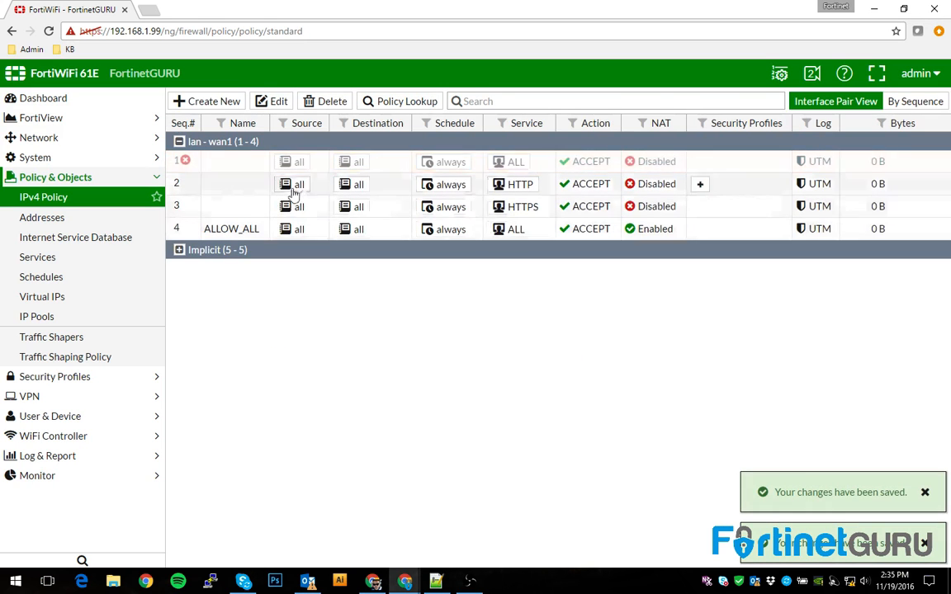
{"action": "left_click", "coordinate": [510, 163]}
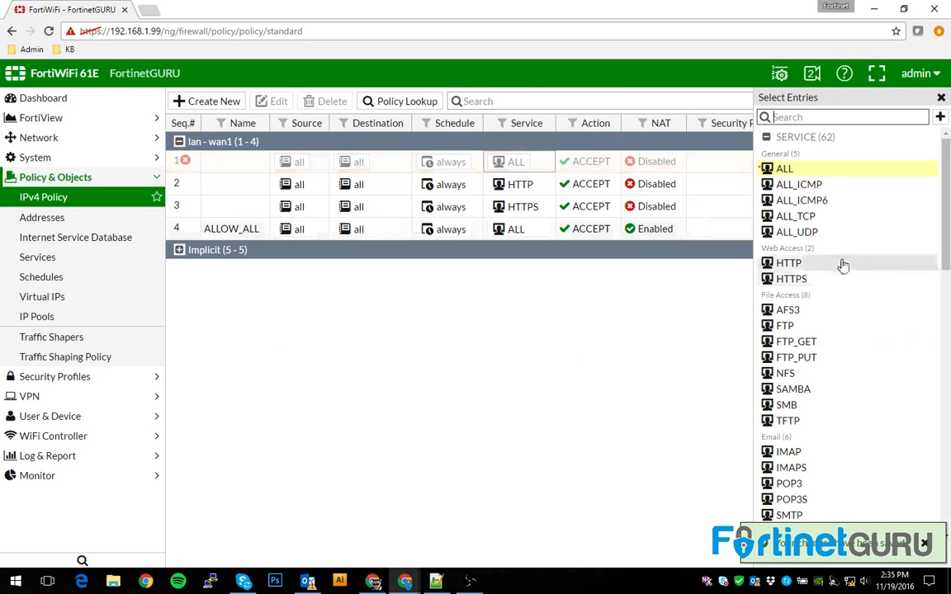
{"action": "scroll", "coordinate": [797, 355], "scroll_direction": "down", "scroll_amount": 4}
{"action": "left_click", "coordinate": [791, 283]}
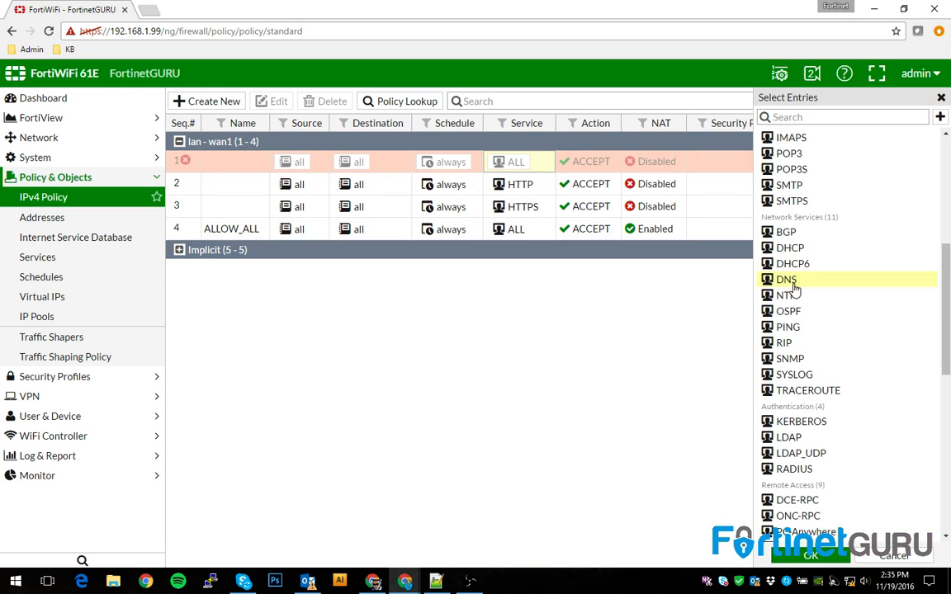
{"action": "left_click", "coordinate": [811, 555]}
{"action": "right_click", "coordinate": [177, 162]}
{"action": "mouse_move", "coordinate": [206, 169]}
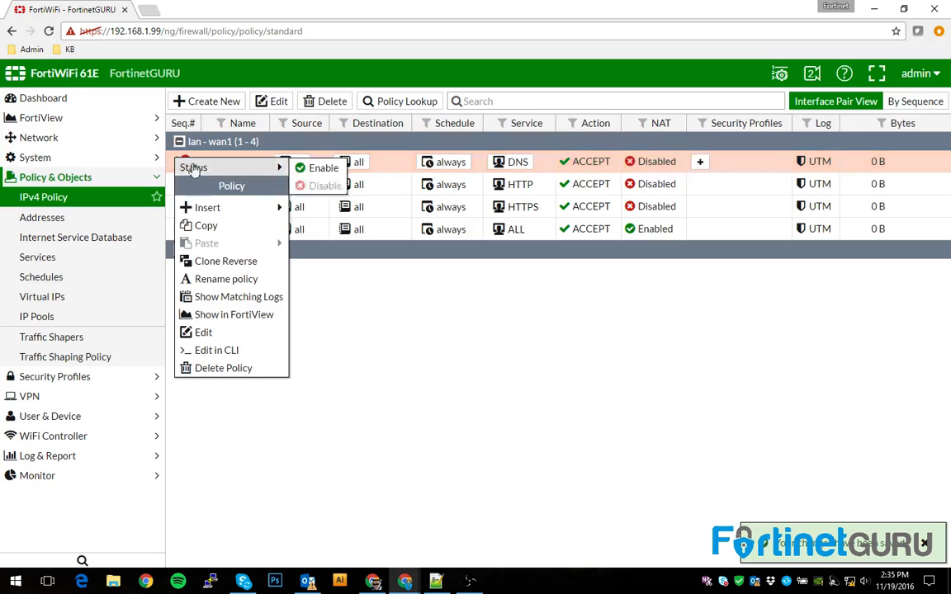
{"action": "left_click", "coordinate": [325, 168]}
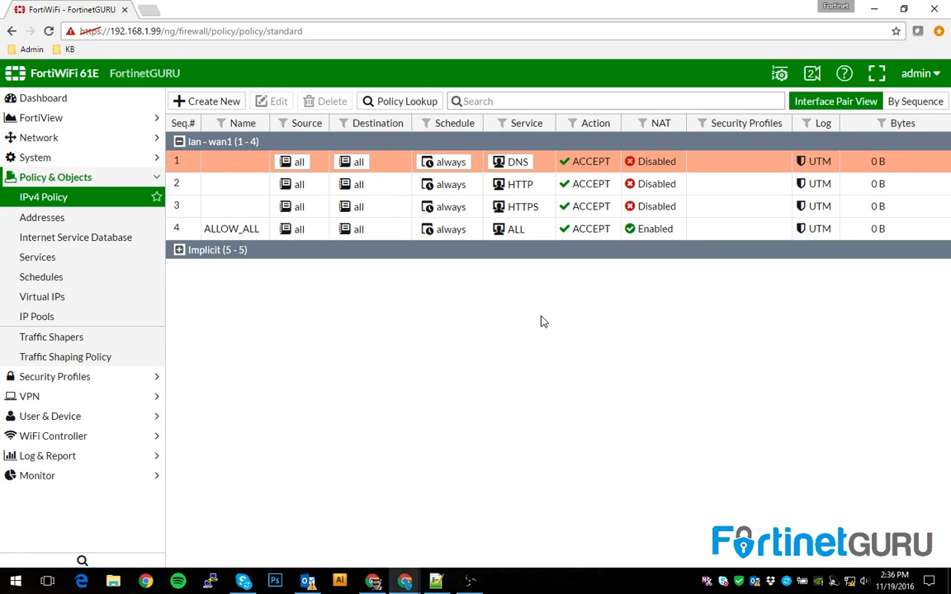
Set the ALLOW_ALL policy's status to Disable
{"action": "left_click", "coordinate": [176, 223]}
{"action": "right_click", "coordinate": [178, 231]}
{"action": "mouse_move", "coordinate": [198, 239]}
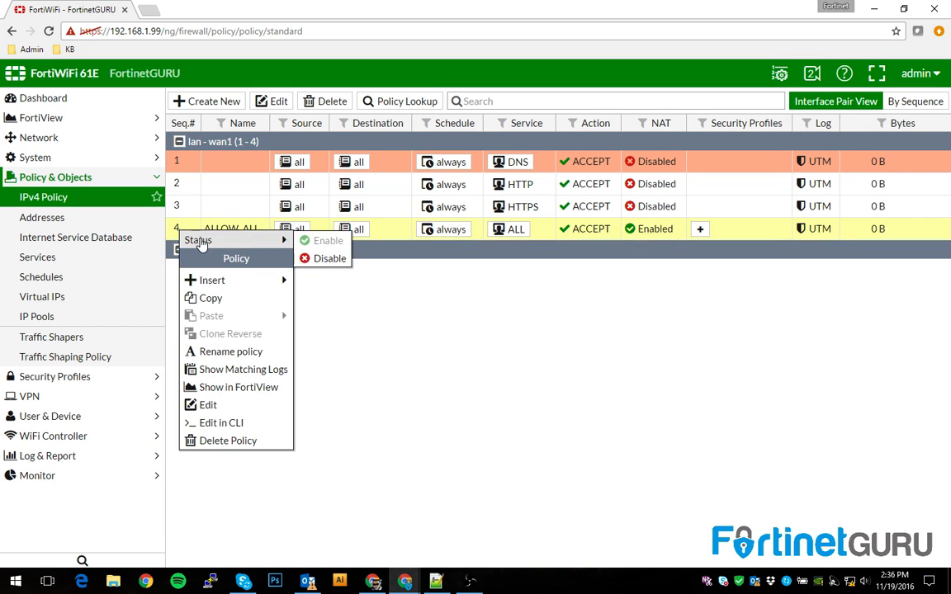
{"action": "left_click", "coordinate": [328, 259]}
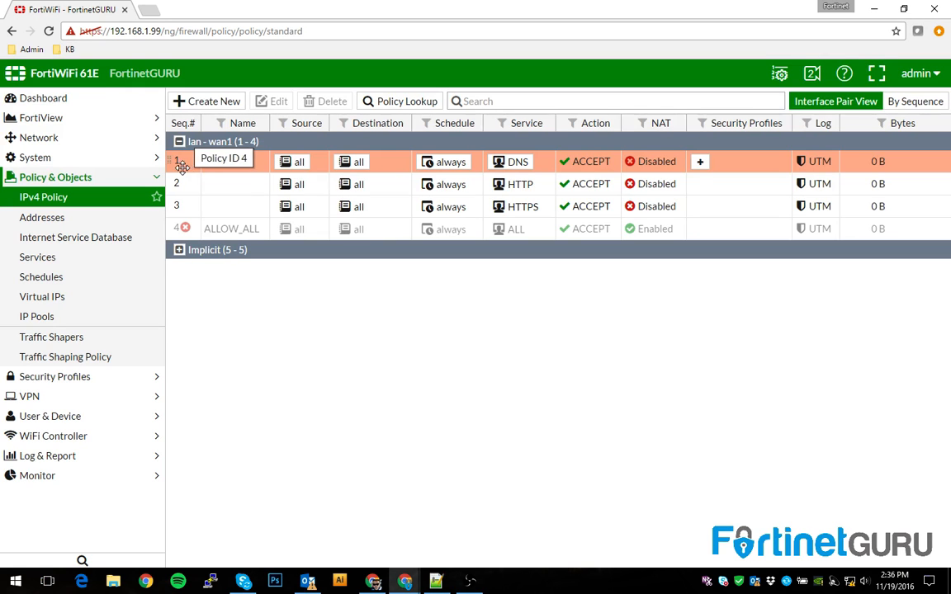
Insert an enabled policy 4 above ALLOW_ALL with the Email Access service group
{"action": "right_click", "coordinate": [178, 230]}
{"action": "mouse_move", "coordinate": [207, 284]}
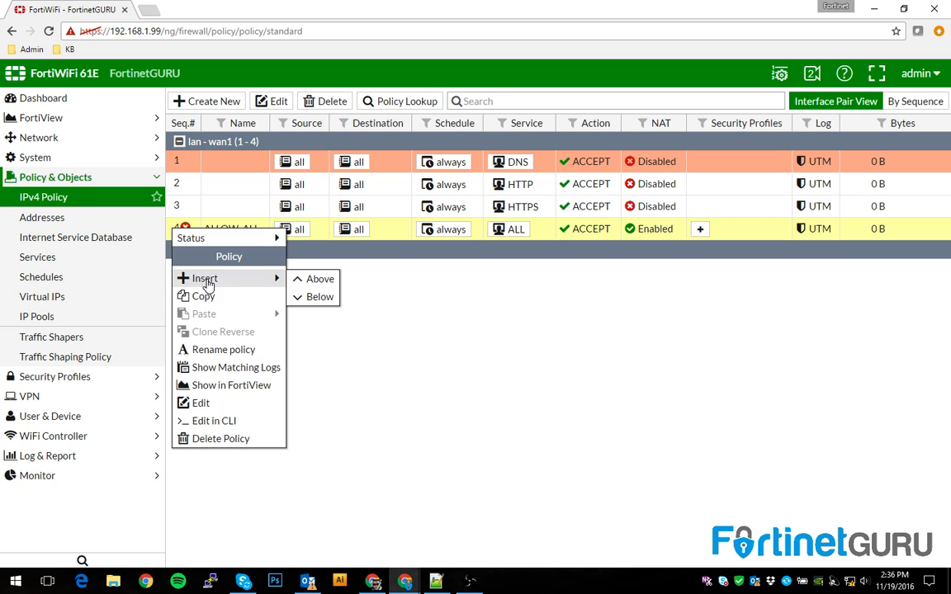
{"action": "left_click", "coordinate": [318, 279]}
{"action": "left_click", "coordinate": [504, 236]}
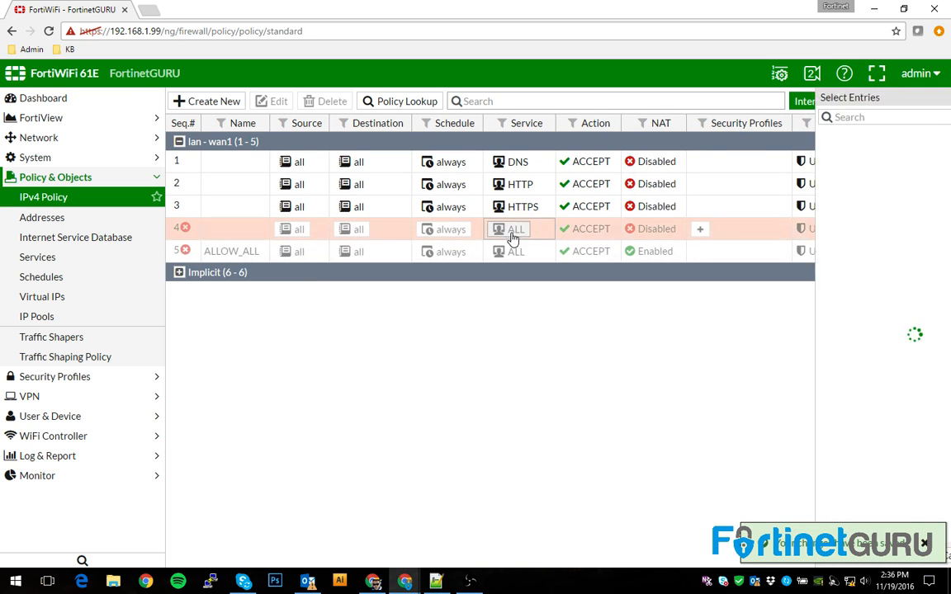
{"action": "scroll", "coordinate": [826, 397], "scroll_direction": "down", "scroll_amount": 15}
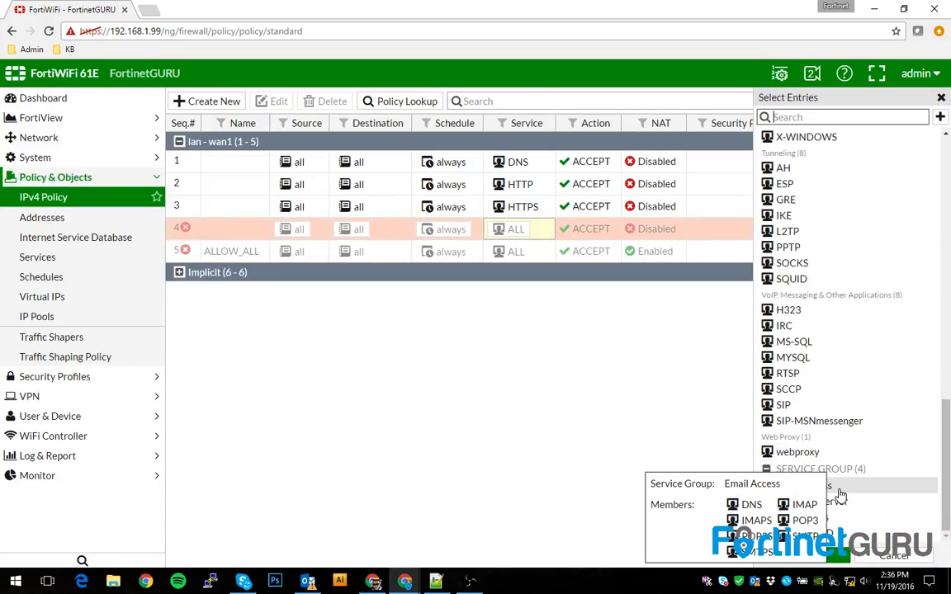
{"action": "left_click", "coordinate": [839, 486]}
{"action": "left_click", "coordinate": [522, 317]}
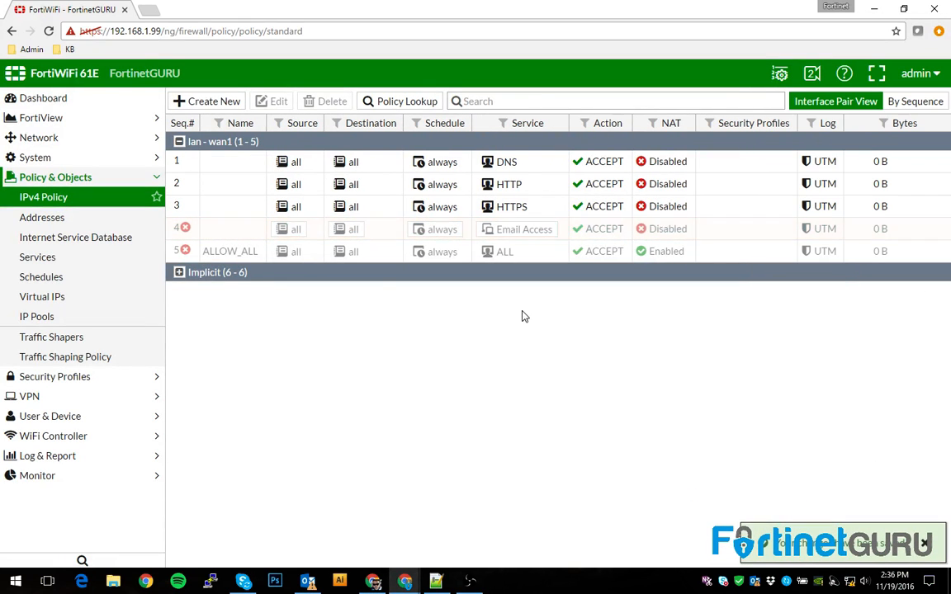
{"action": "left_click", "coordinate": [188, 229]}
{"action": "right_click", "coordinate": [183, 230]}
{"action": "mouse_move", "coordinate": [194, 237]}
{"action": "left_click", "coordinate": [318, 240]}
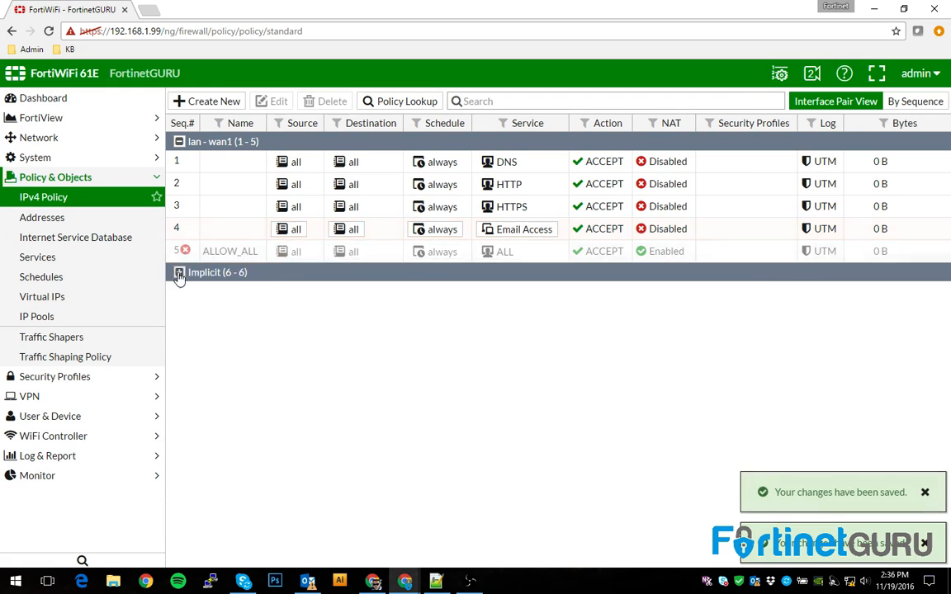
Insert an enabled policy 5 above ALLOW_ALL with the FTP service
{"action": "right_click", "coordinate": [178, 252]}
{"action": "mouse_move", "coordinate": [194, 261]}
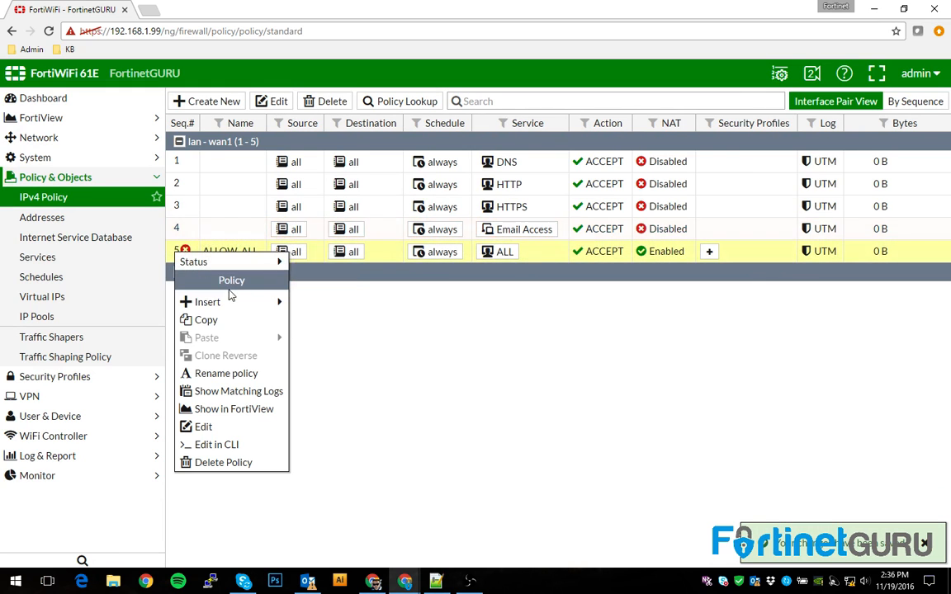
{"action": "mouse_move", "coordinate": [257, 304]}
{"action": "left_click", "coordinate": [309, 305]}
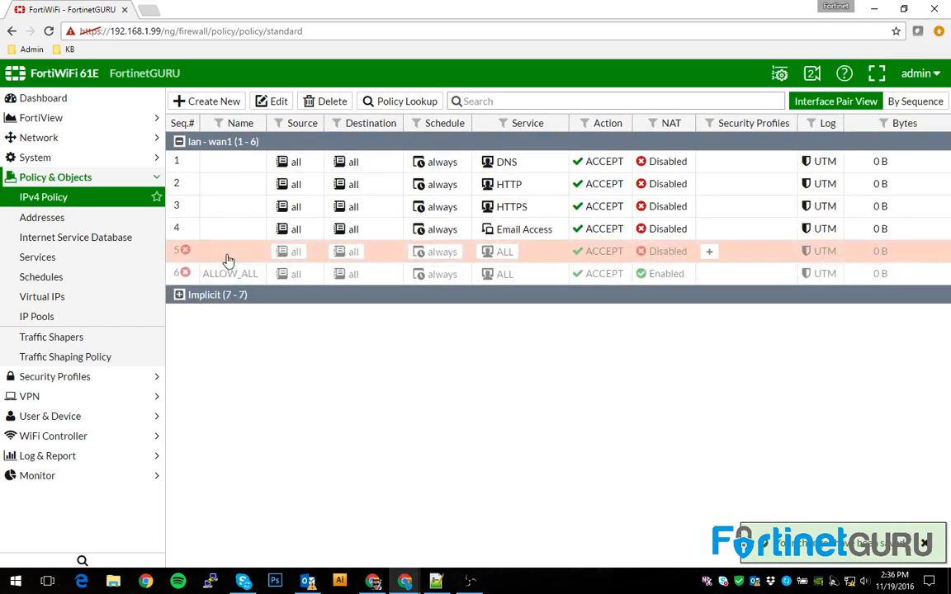
{"action": "left_click", "coordinate": [499, 252]}
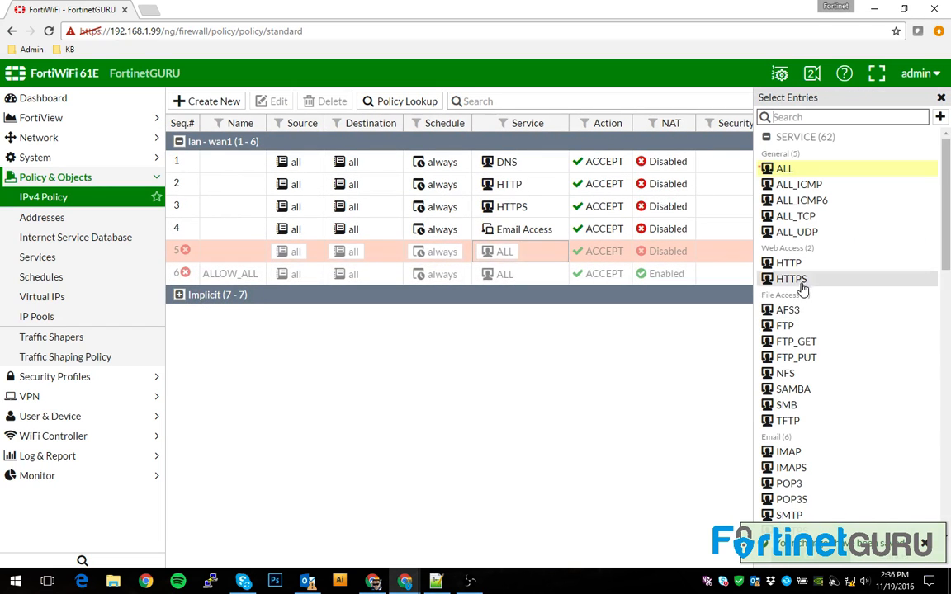
{"action": "left_click", "coordinate": [788, 325]}
{"action": "left_click", "coordinate": [809, 552]}
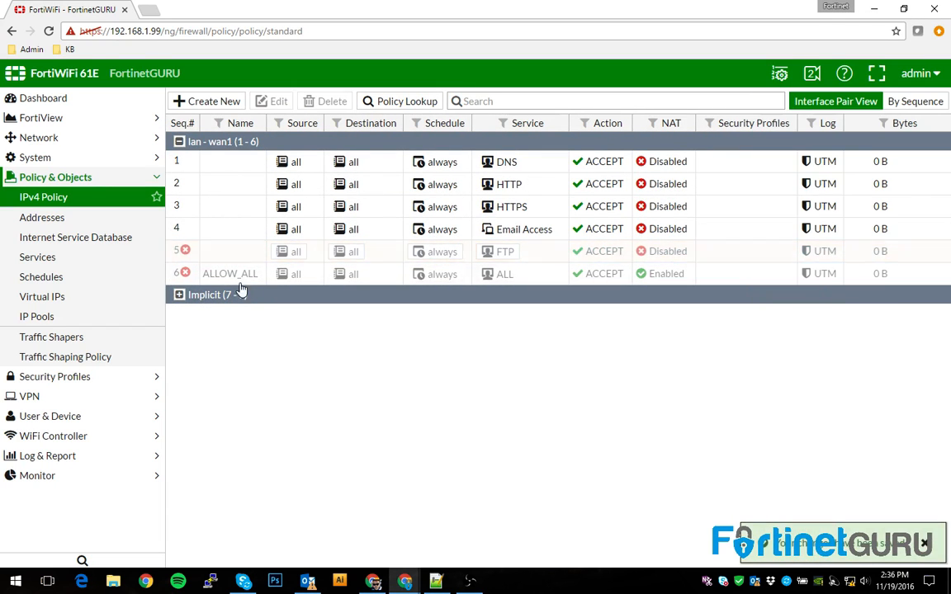
{"action": "right_click", "coordinate": [180, 251]}
{"action": "mouse_move", "coordinate": [214, 262]}
{"action": "left_click", "coordinate": [336, 264]}
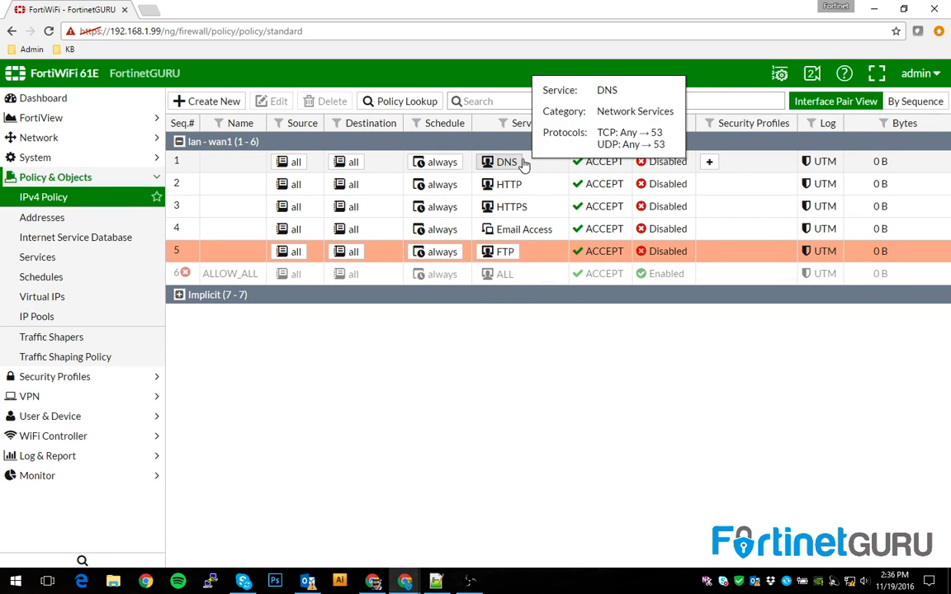
{"action": "mouse_move", "coordinate": [518, 170]}
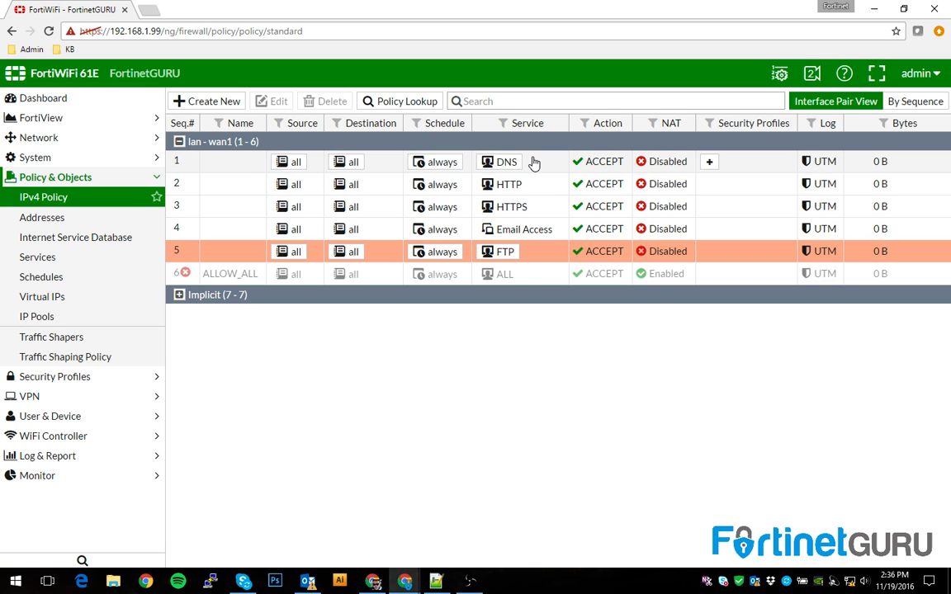
{"action": "left_click", "coordinate": [707, 162]}
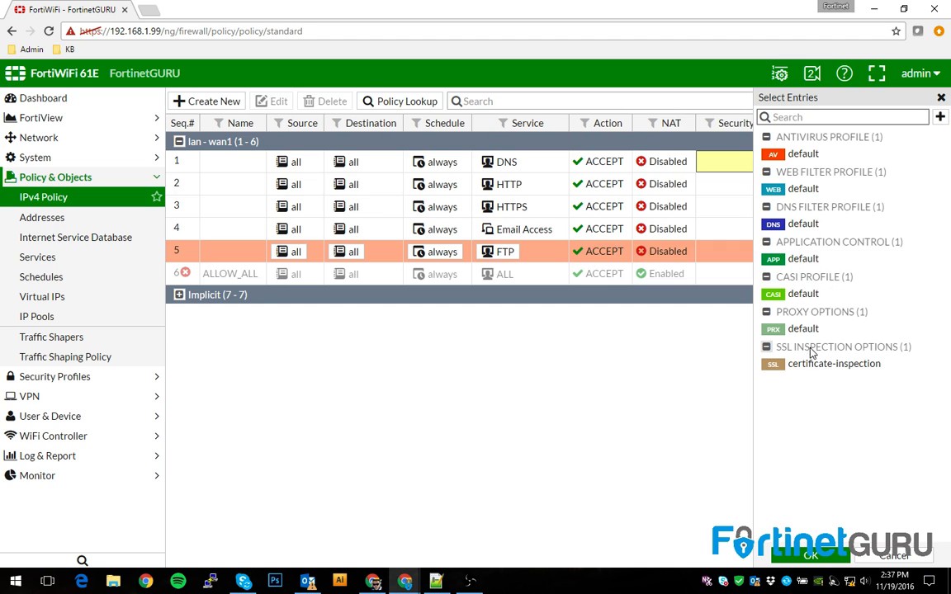
{"action": "left_click", "coordinate": [890, 555]}
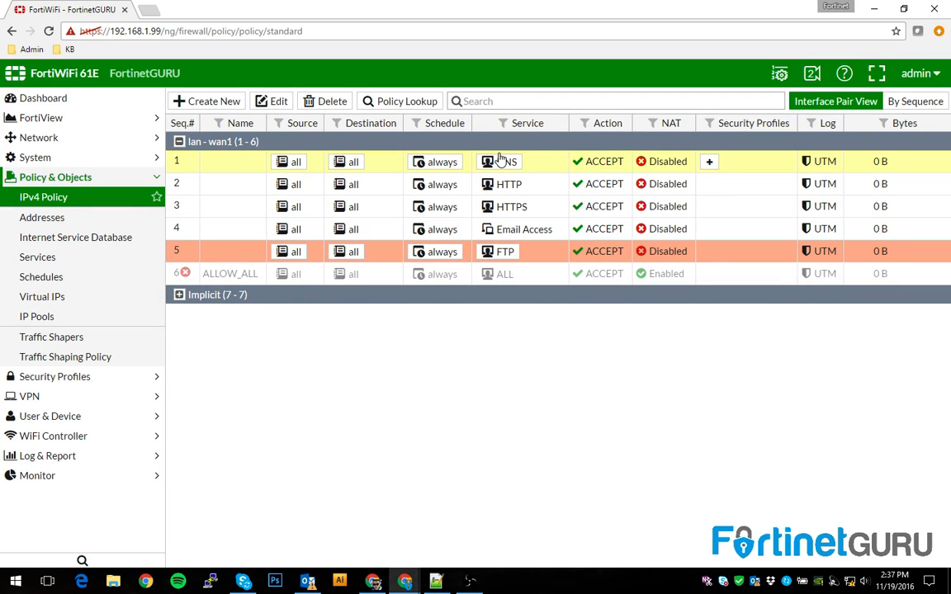
{"action": "mouse_move", "coordinate": [506, 163]}
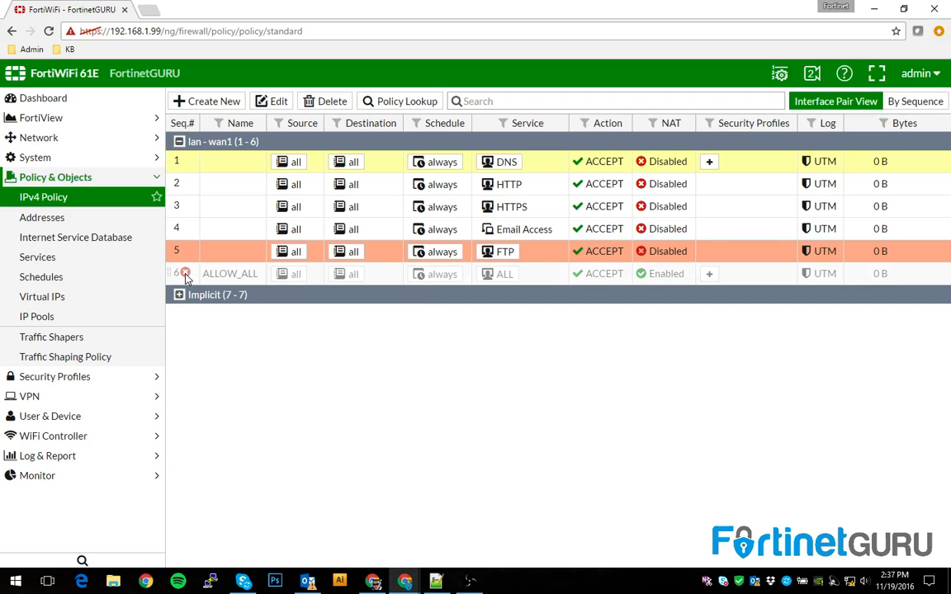
{"action": "left_click", "coordinate": [212, 161]}
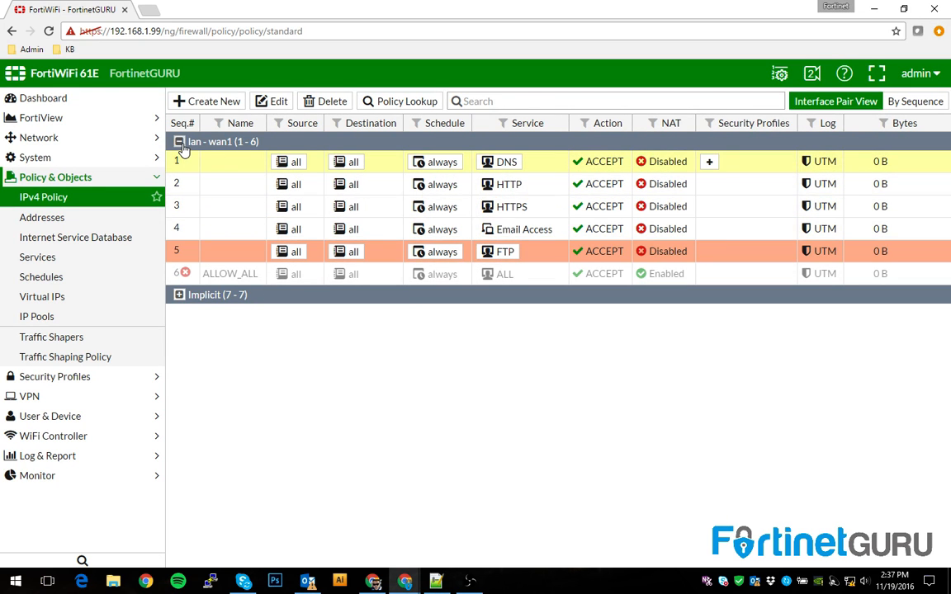
{"action": "left_click", "coordinate": [180, 142]}
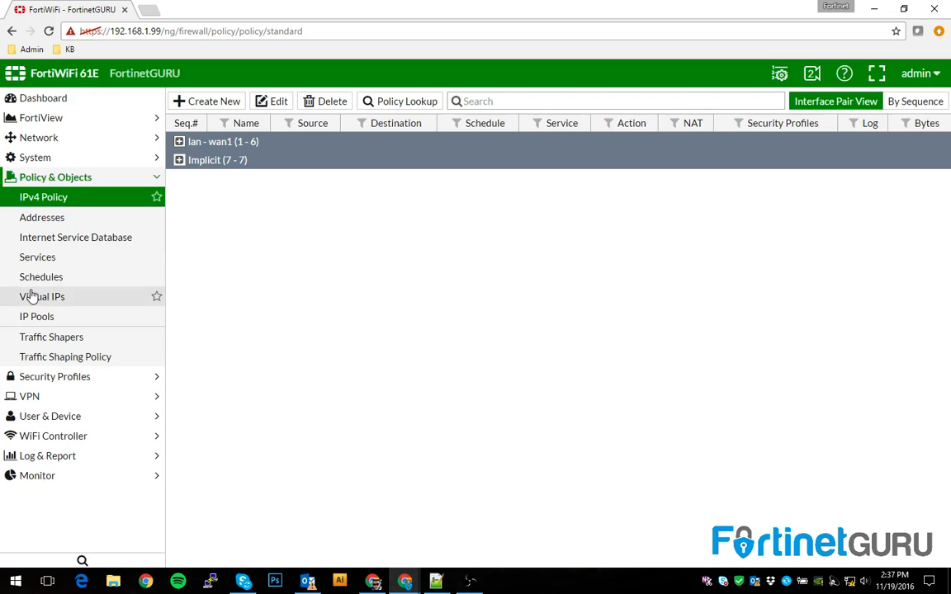
{"action": "left_click", "coordinate": [180, 142]}
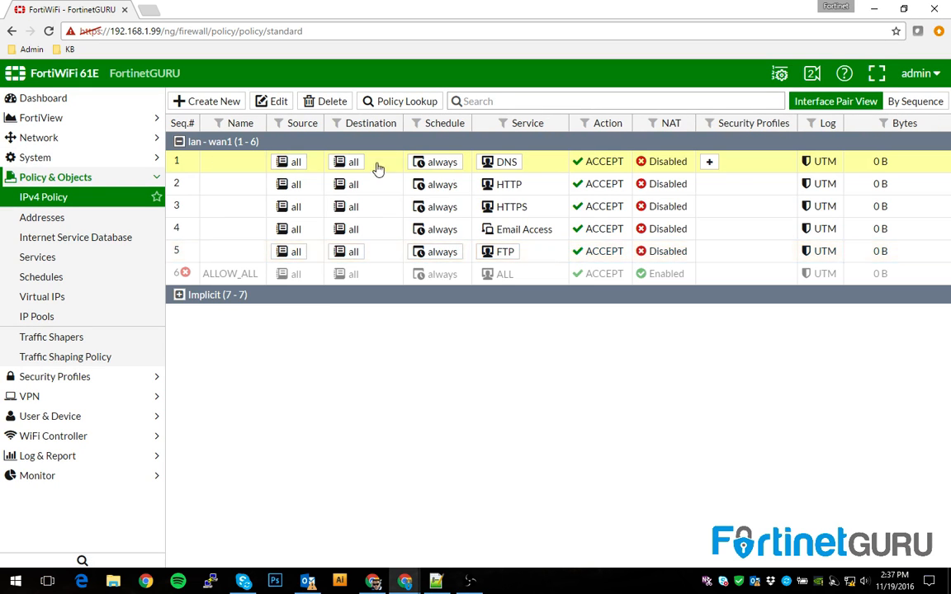
Give policy 1 the default DNS filter and default proxy options profiles
{"action": "left_click", "coordinate": [711, 163]}
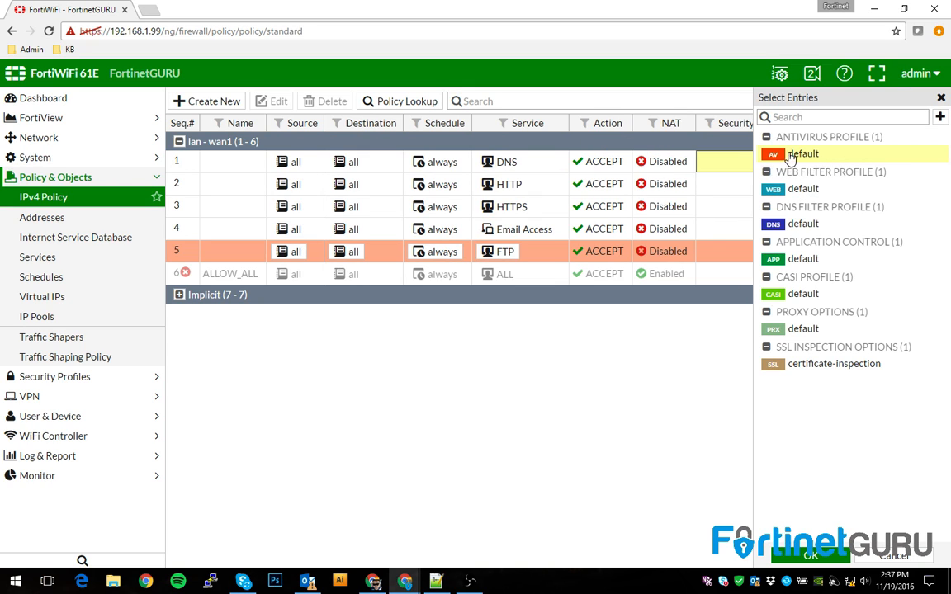
{"action": "left_click", "coordinate": [800, 224]}
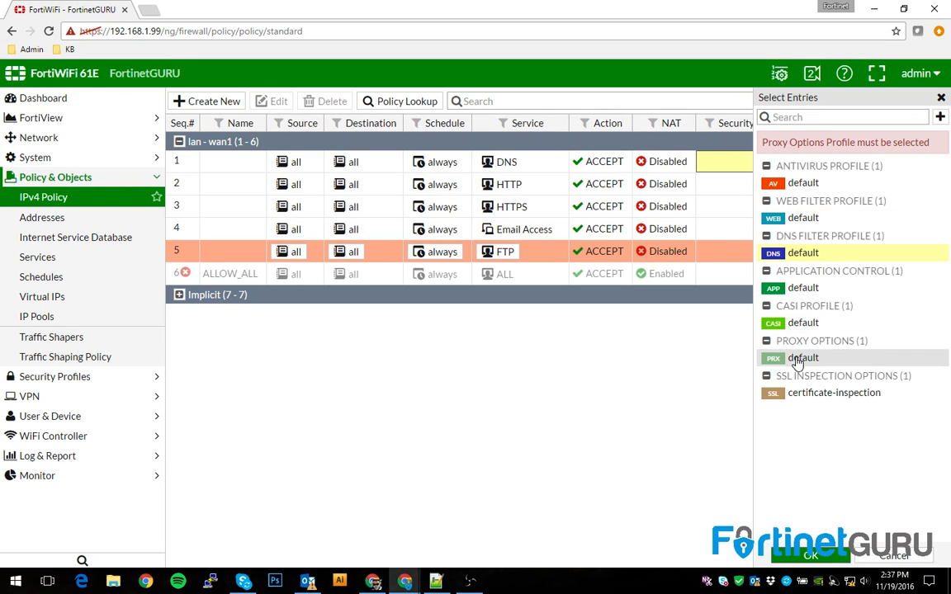
{"action": "left_click", "coordinate": [792, 357]}
{"action": "left_click", "coordinate": [809, 555]}
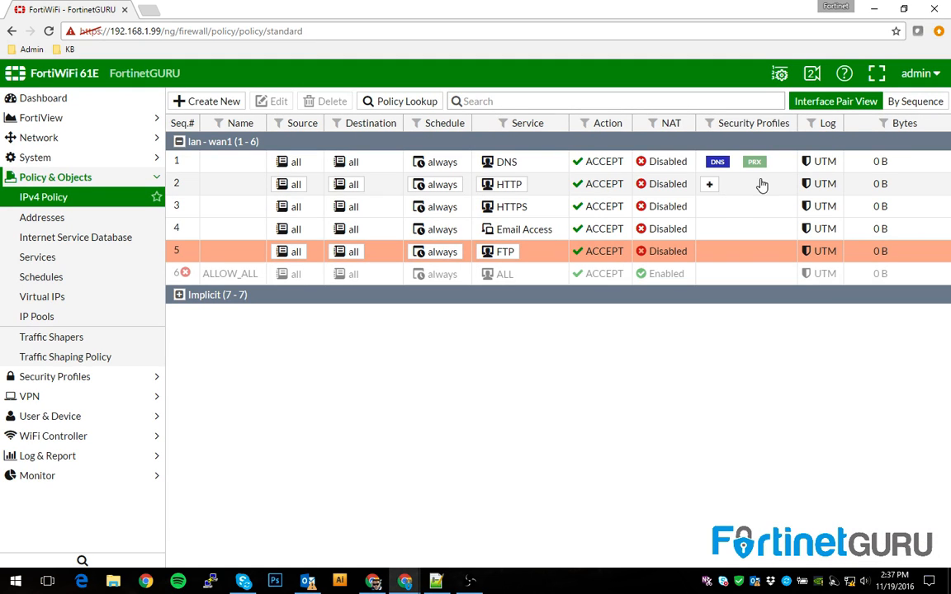
Give policy 2 the default web filter, application control and proxy options profiles
{"action": "left_click", "coordinate": [712, 186]}
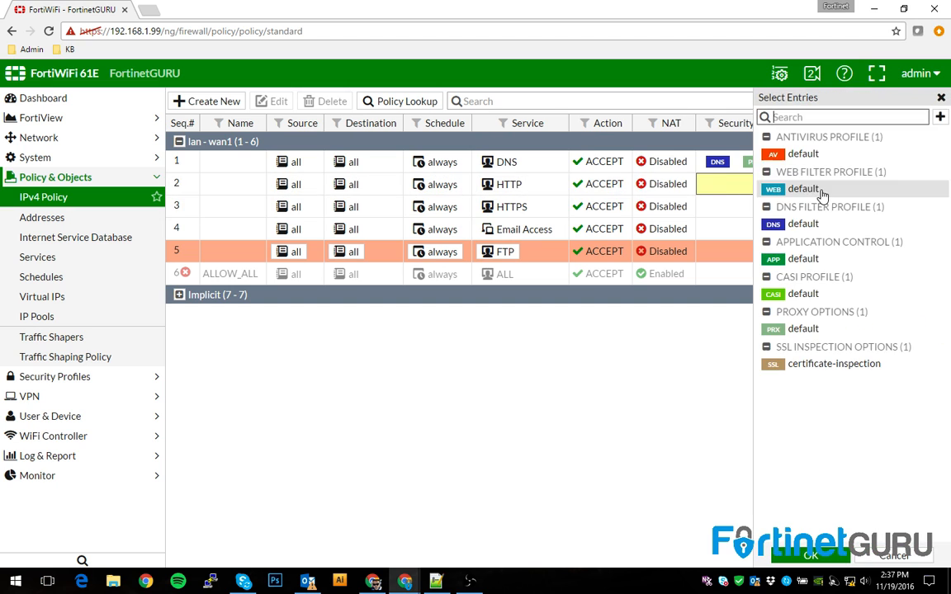
{"action": "left_click", "coordinate": [812, 555]}
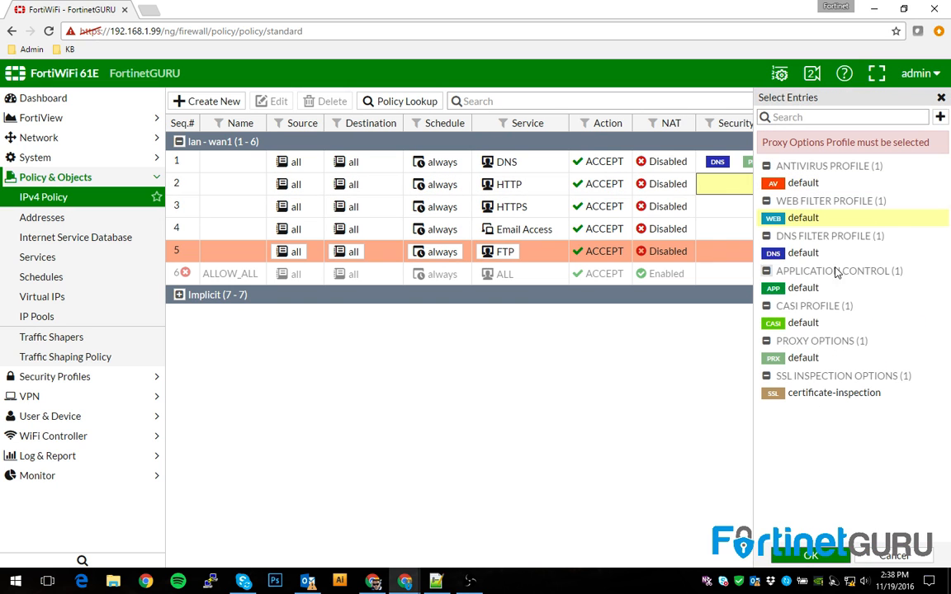
{"action": "left_click", "coordinate": [806, 357]}
{"action": "left_click", "coordinate": [812, 555]}
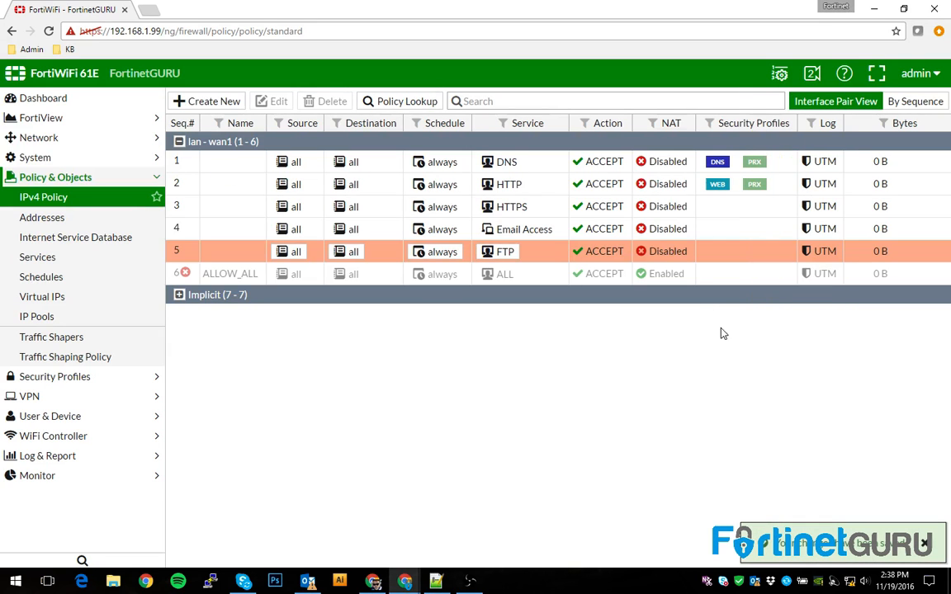
{"action": "left_click", "coordinate": [709, 231]}
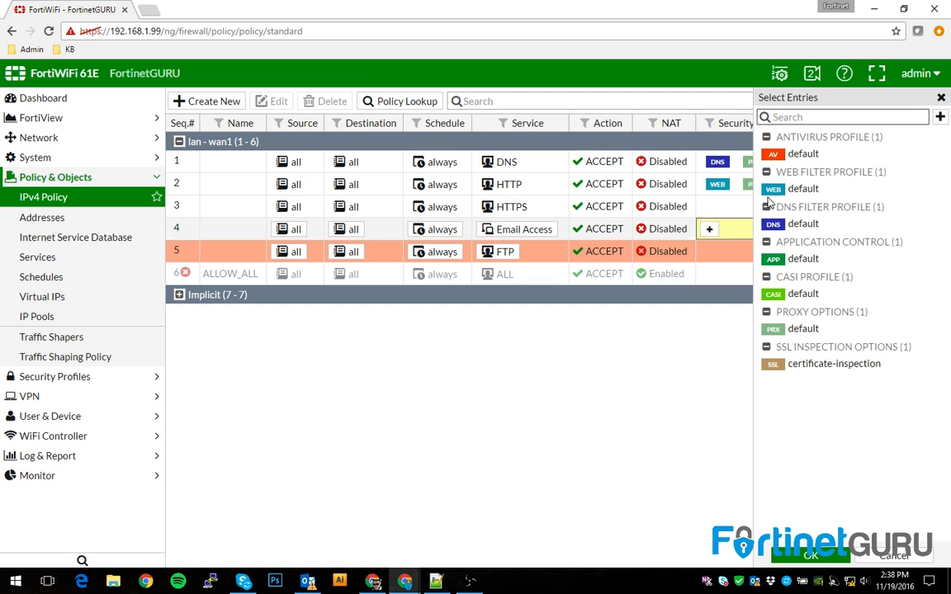
{"action": "left_click", "coordinate": [941, 99]}
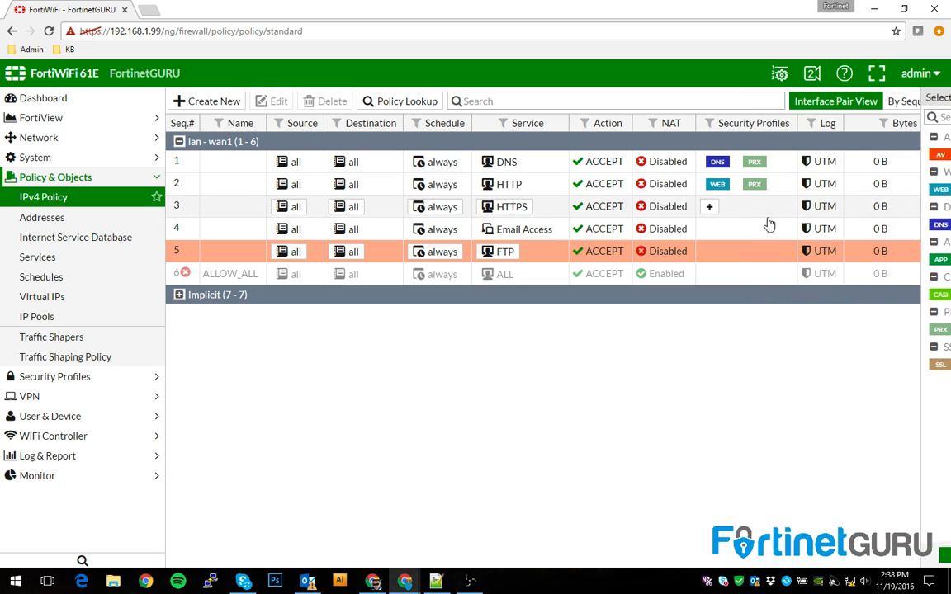
{"action": "left_click", "coordinate": [717, 185]}
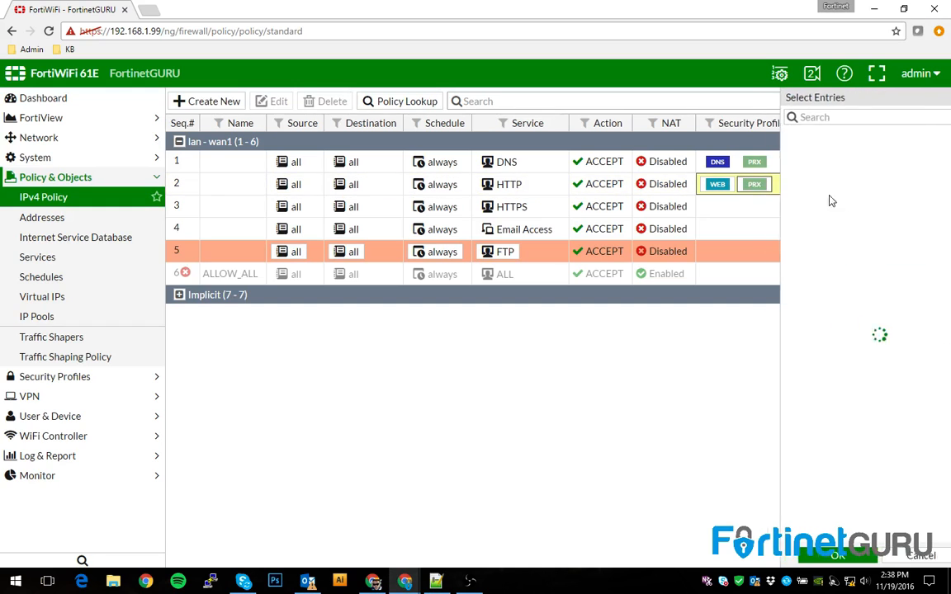
{"action": "left_click", "coordinate": [798, 260]}
{"action": "left_click", "coordinate": [829, 562]}
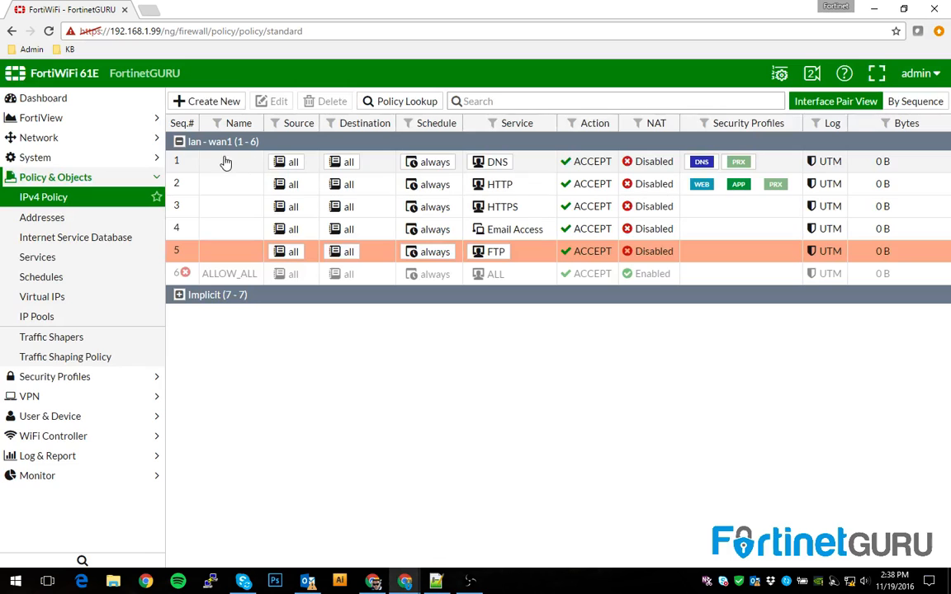
{"action": "left_click", "coordinate": [184, 160]}
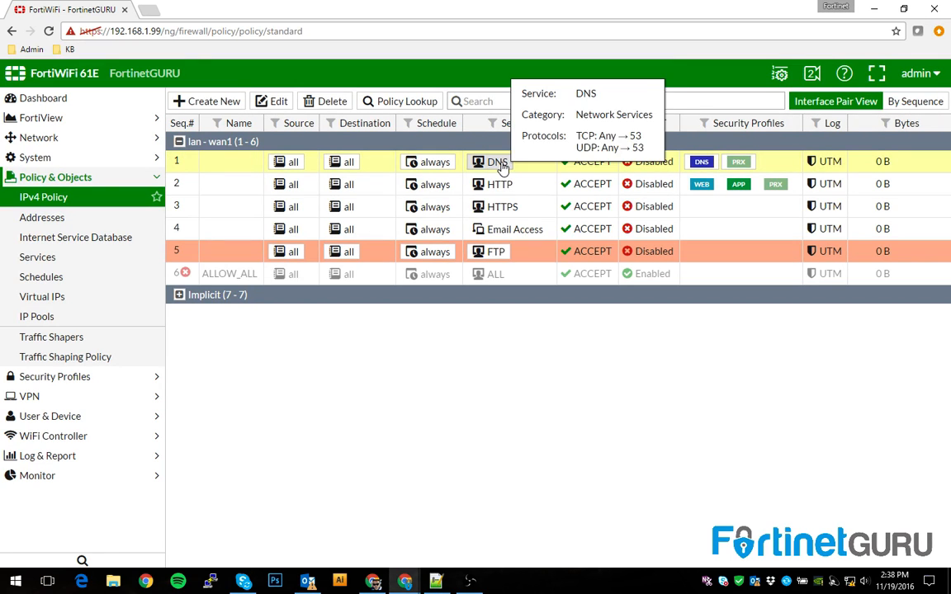
{"action": "mouse_move", "coordinate": [706, 165]}
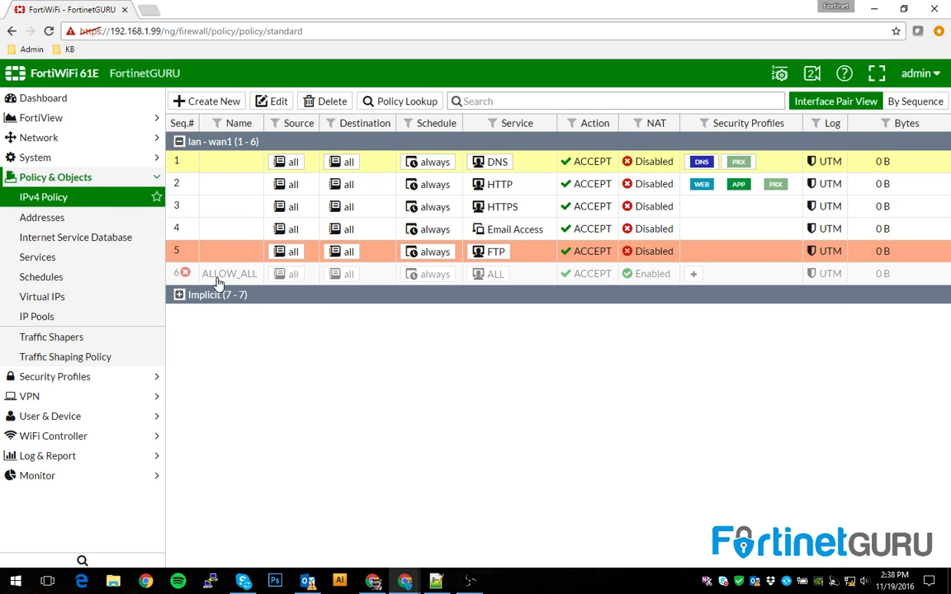
{"action": "left_click", "coordinate": [183, 253]}
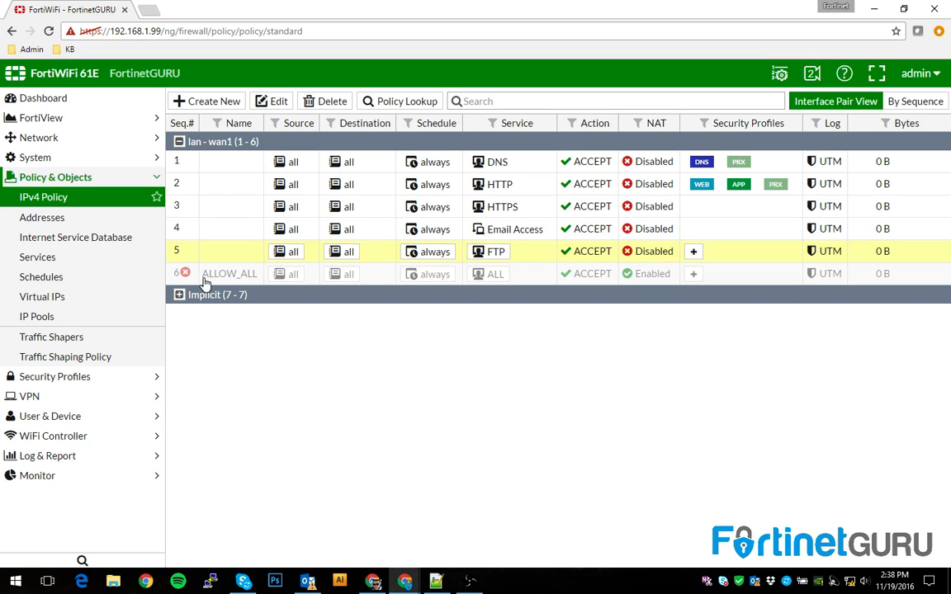
{"action": "left_click", "coordinate": [194, 281]}
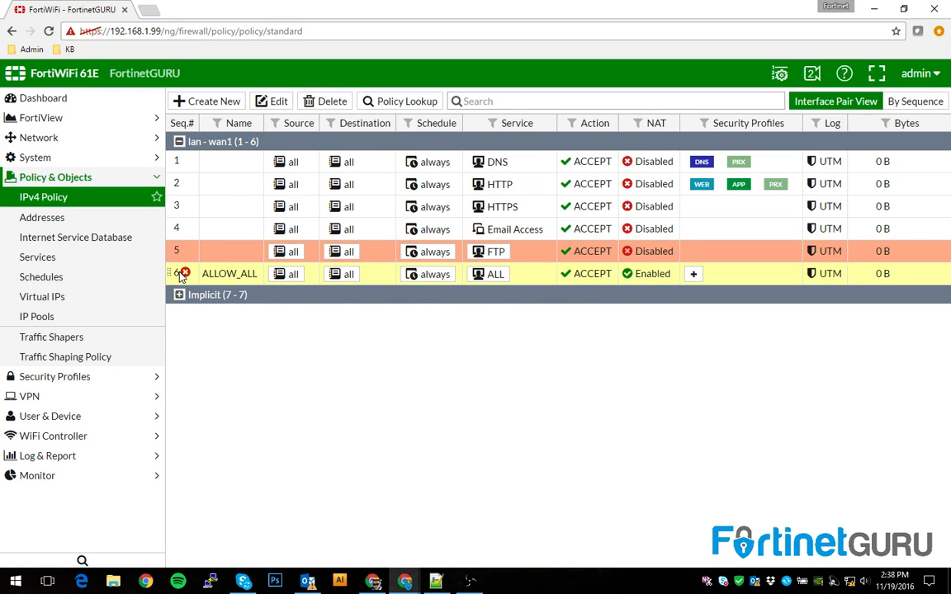
Look over the Forward Traffic log, Dashboard and IPv4 Policy list, ending on Network > Interfaces
{"action": "left_click", "coordinate": [33, 457]}
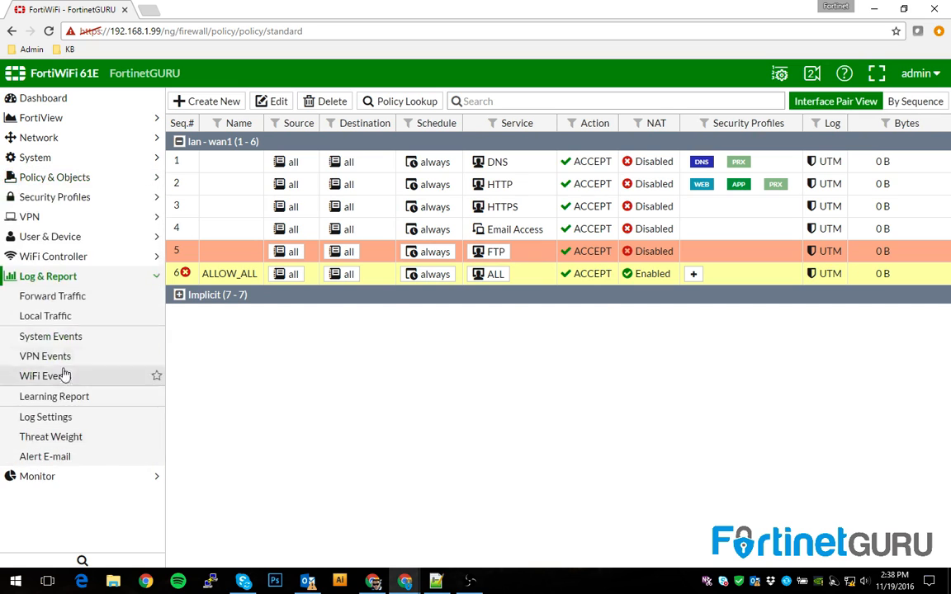
{"action": "left_click", "coordinate": [42, 296]}
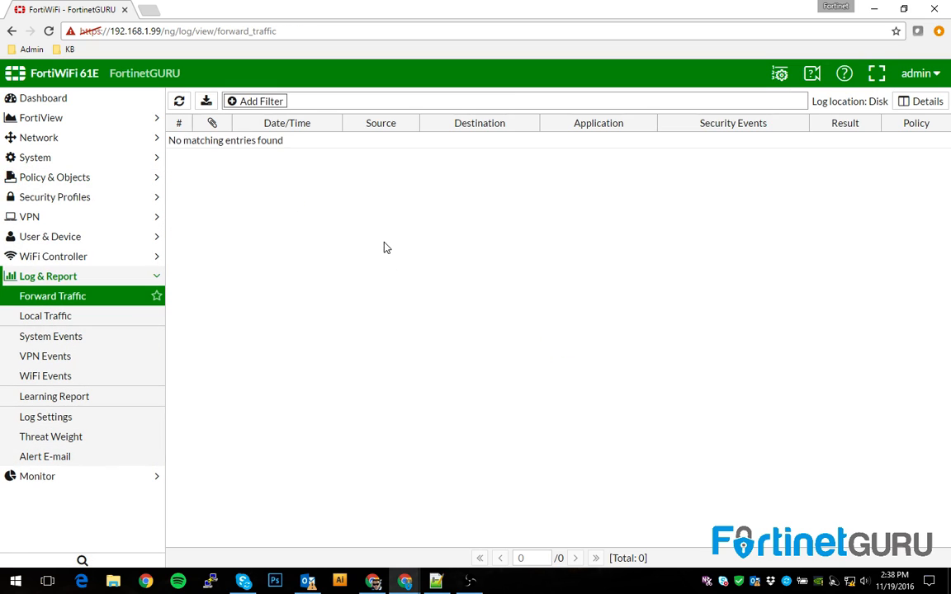
{"action": "left_click", "coordinate": [48, 99]}
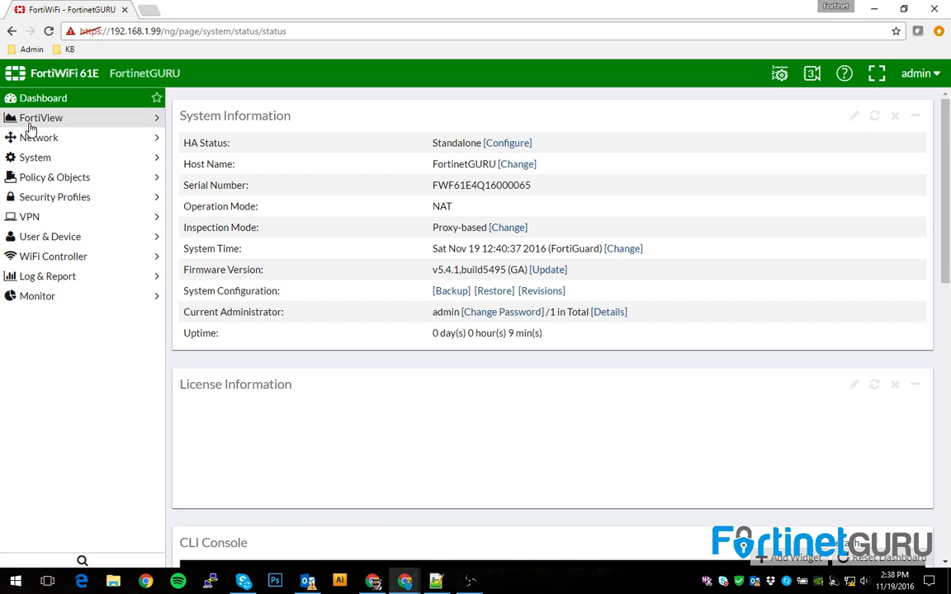
{"action": "left_click", "coordinate": [54, 176]}
{"action": "left_click", "coordinate": [43, 198]}
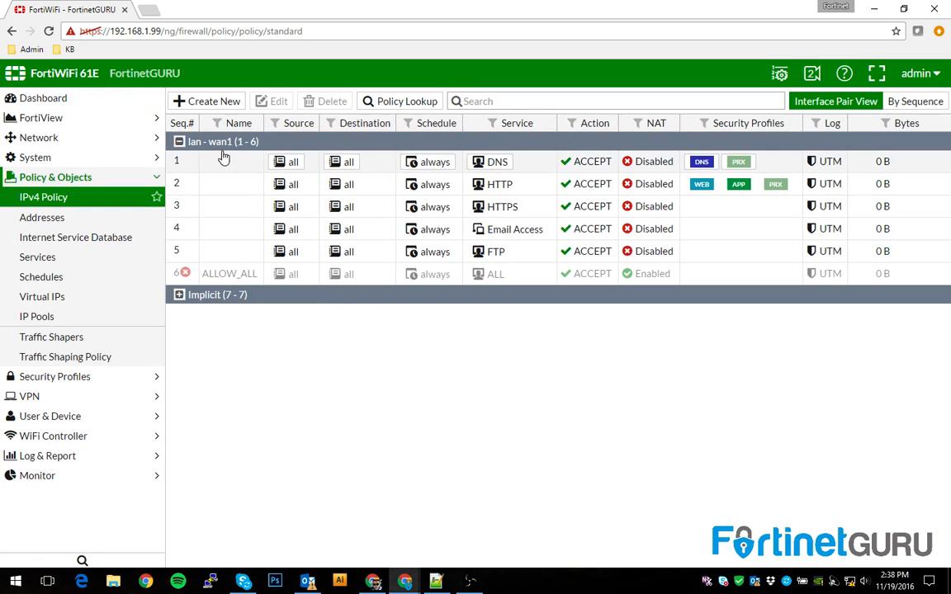
{"action": "left_click", "coordinate": [60, 139]}
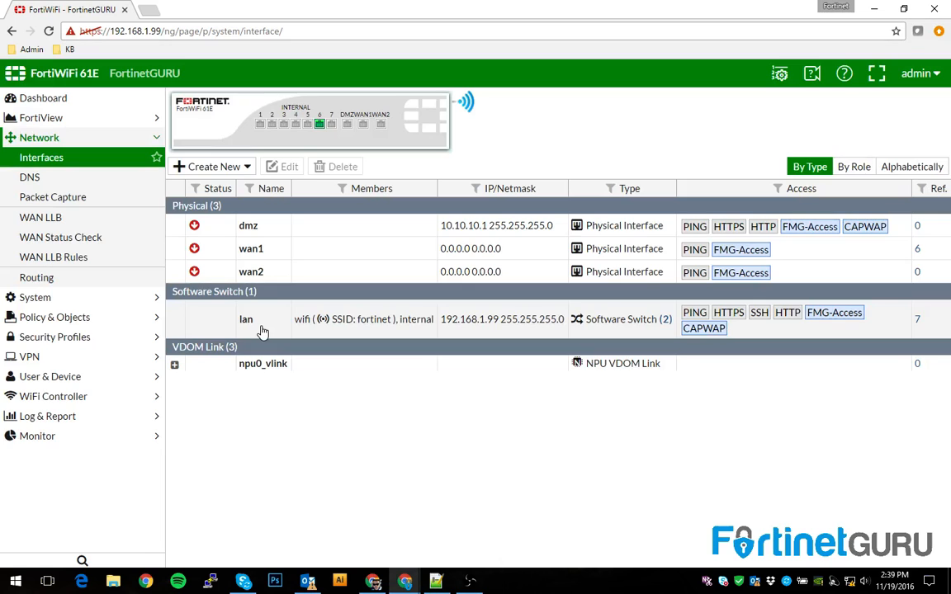
Return to the IPv4 Policy list from the Policy & Objects sidebar
{"action": "mouse_move", "coordinate": [264, 327]}
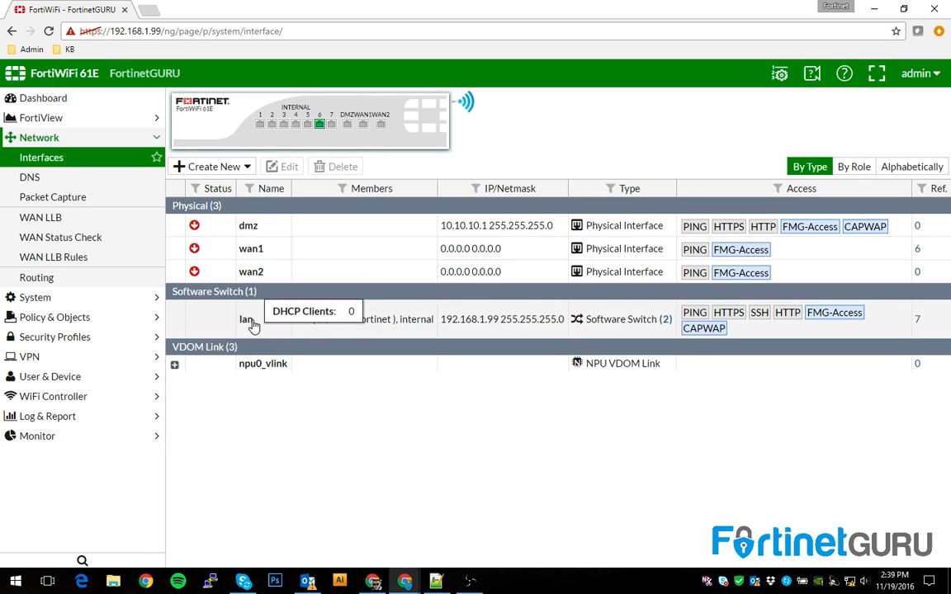
{"action": "left_click", "coordinate": [73, 317]}
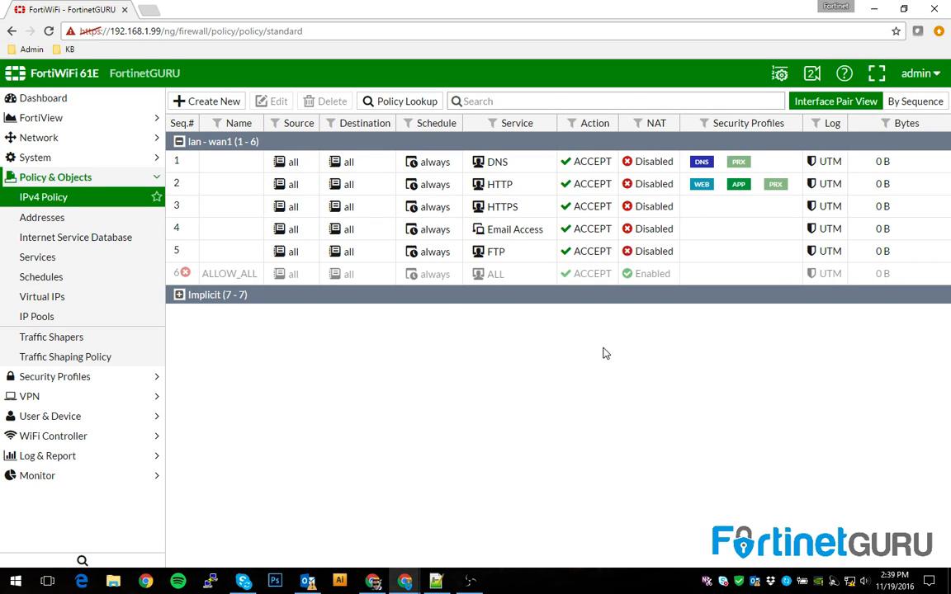
Delete lan - wan1 policies 1 through 6, then go to Network > Interfaces
{"action": "mouse_move", "coordinate": [295, 169]}
{"action": "left_click", "coordinate": [178, 142]}
{"action": "left_click", "coordinate": [179, 142]}
{"action": "left_click", "coordinate": [194, 161]}
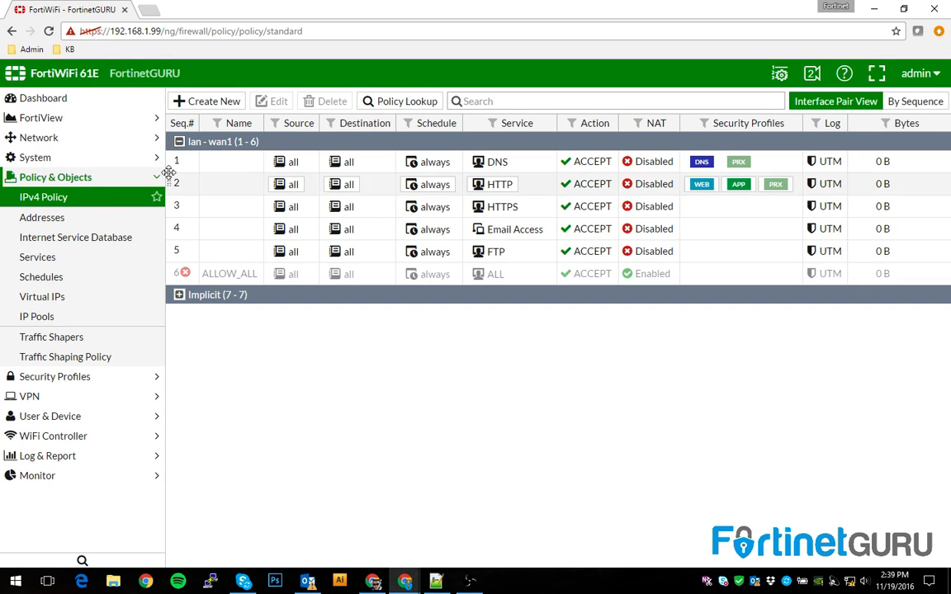
{"action": "left_click", "coordinate": [200, 276], "text": "shift"}
{"action": "left_click", "coordinate": [327, 103]}
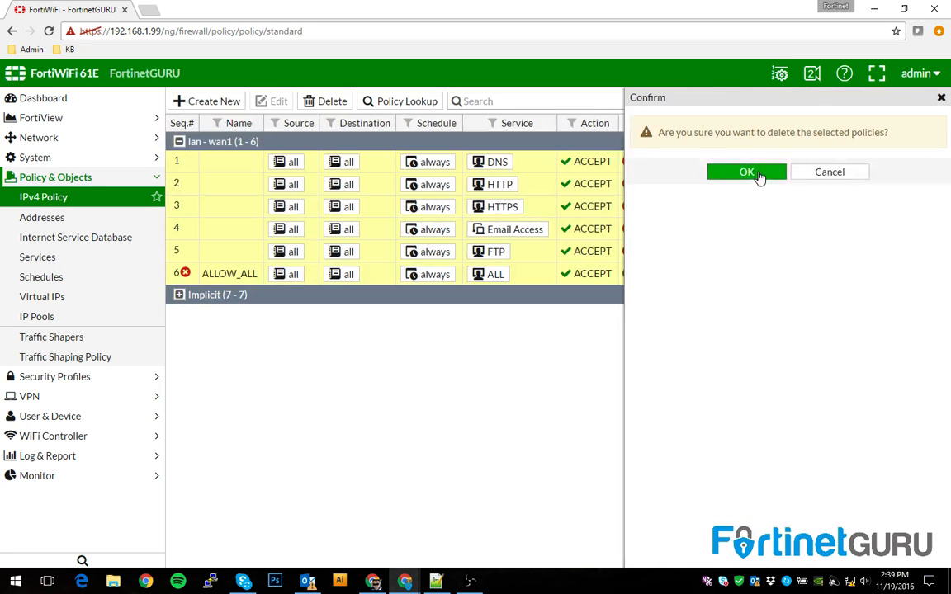
{"action": "left_click", "coordinate": [760, 176]}
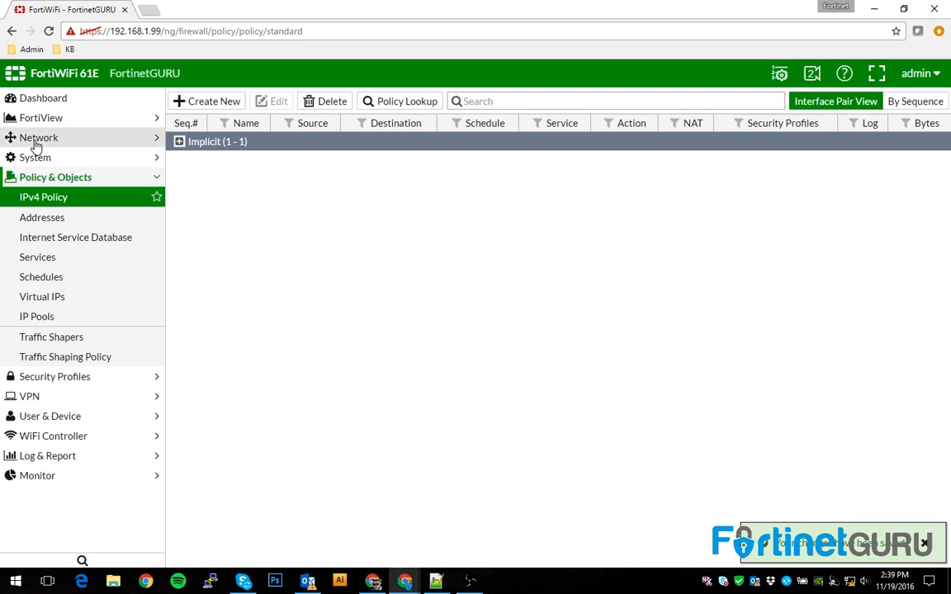
{"action": "left_click", "coordinate": [37, 140]}
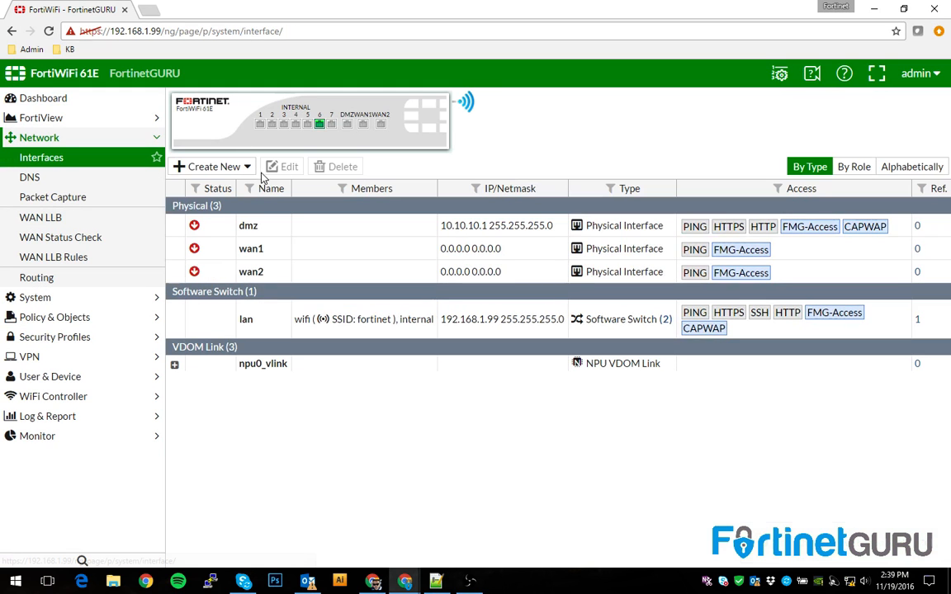
Create a zone named OUTSIDE containing wan1 and wan2
{"action": "left_click", "coordinate": [247, 166]}
{"action": "left_click", "coordinate": [178, 205]}
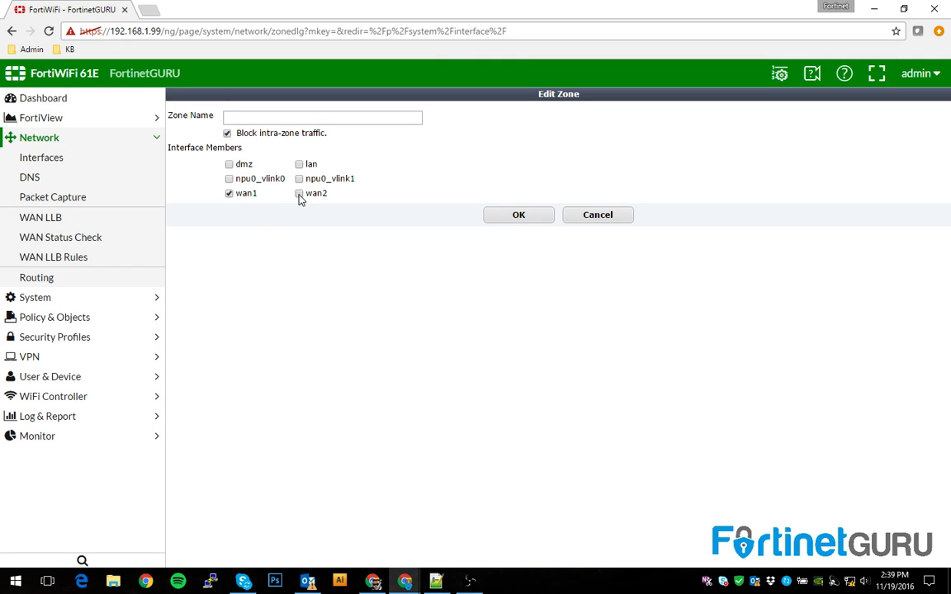
{"action": "left_click", "coordinate": [254, 121]}
{"action": "type", "text": "OUTSIDE"}
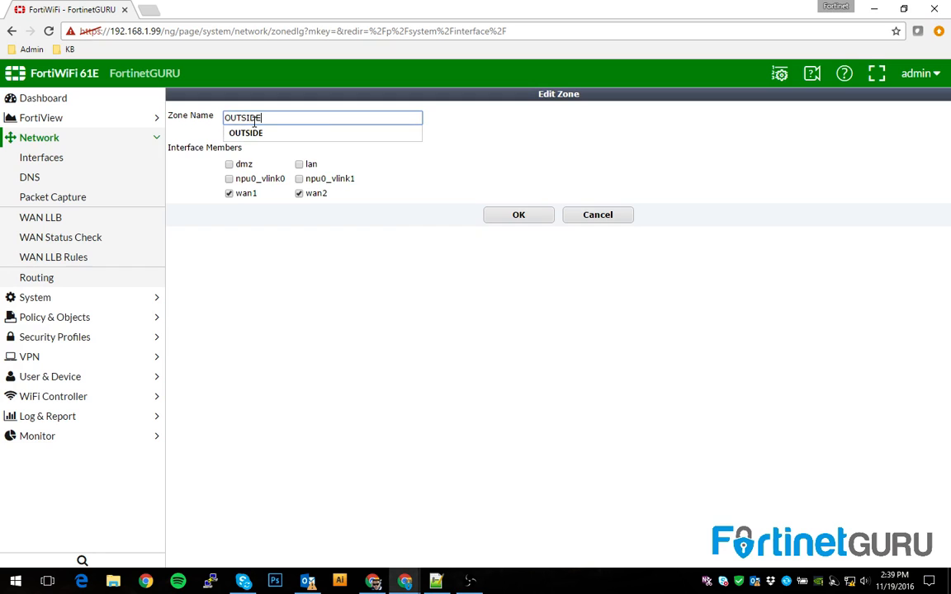
{"action": "left_click", "coordinate": [506, 214]}
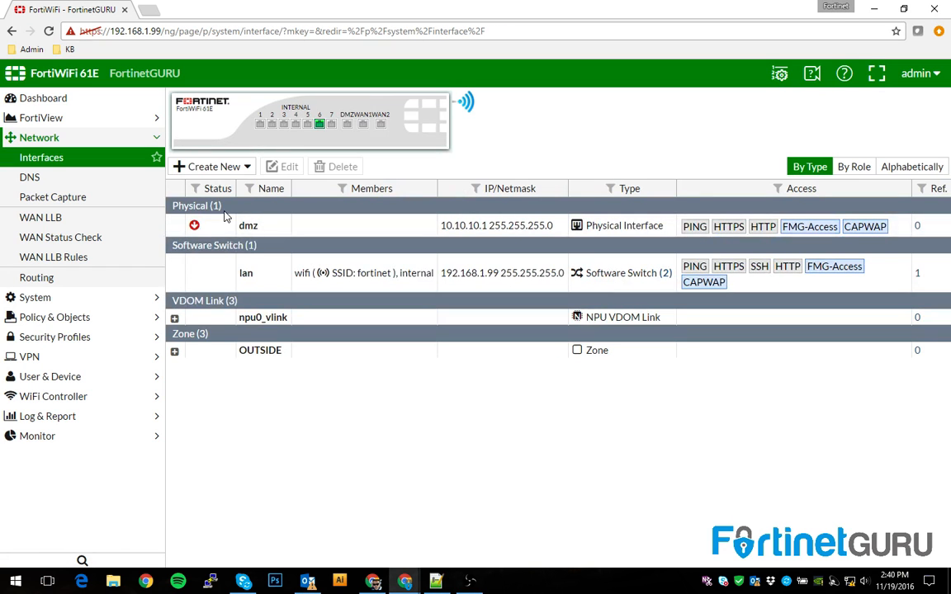
Create a zone named INSIDE with lan as its member
{"action": "left_click", "coordinate": [245, 166]}
{"action": "left_click", "coordinate": [63, 160]}
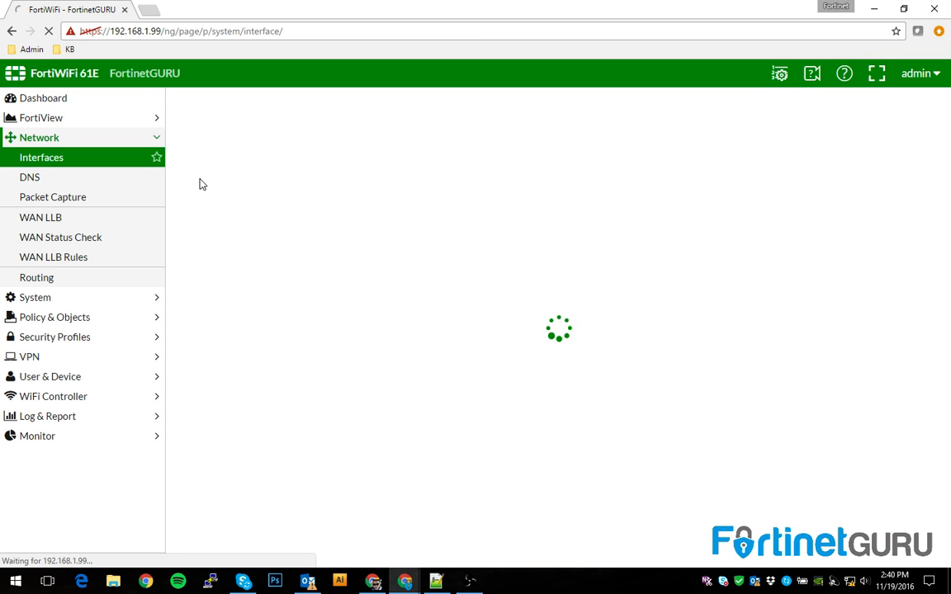
{"action": "left_click", "coordinate": [245, 167]}
{"action": "left_click", "coordinate": [191, 192]}
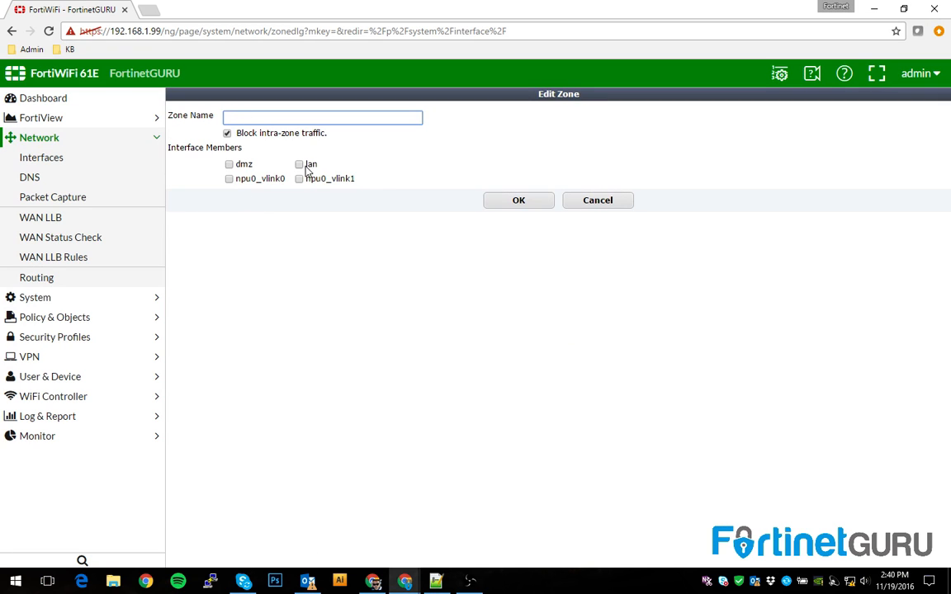
{"action": "left_click", "coordinate": [306, 166]}
{"action": "left_click", "coordinate": [273, 117]}
{"action": "type", "text": "INSIDE"}
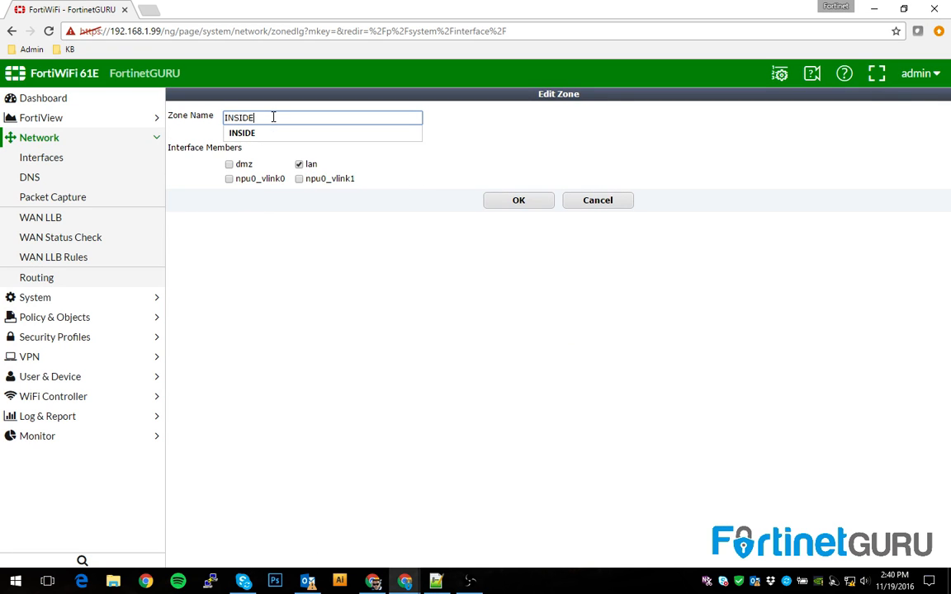
{"action": "left_click", "coordinate": [518, 169]}
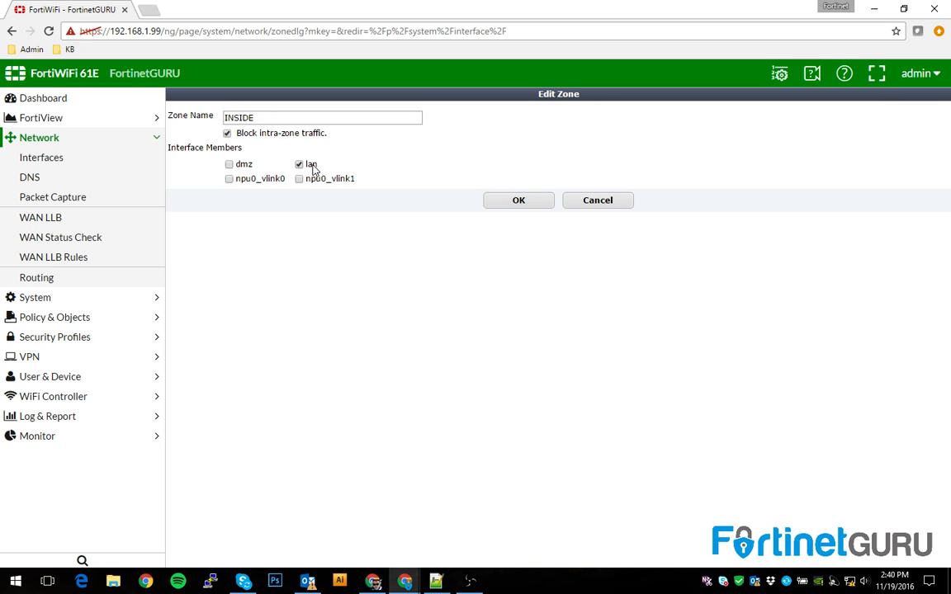
{"action": "left_click", "coordinate": [513, 203]}
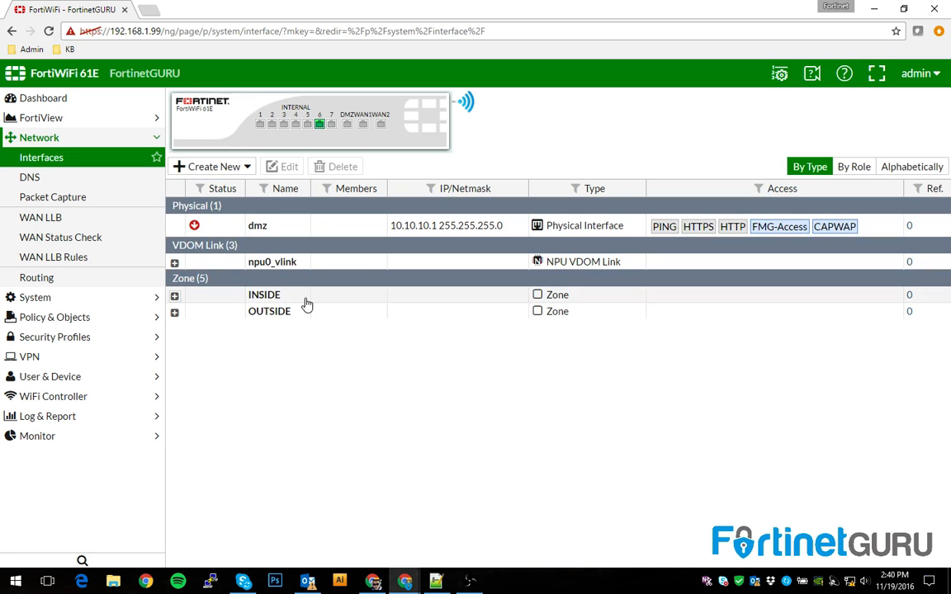
Start a new IPv4 policy named HTTPS_OUT, incoming INSIDE and outgoing OUTSIDE
{"action": "left_click", "coordinate": [49, 317]}
{"action": "left_click", "coordinate": [45, 201]}
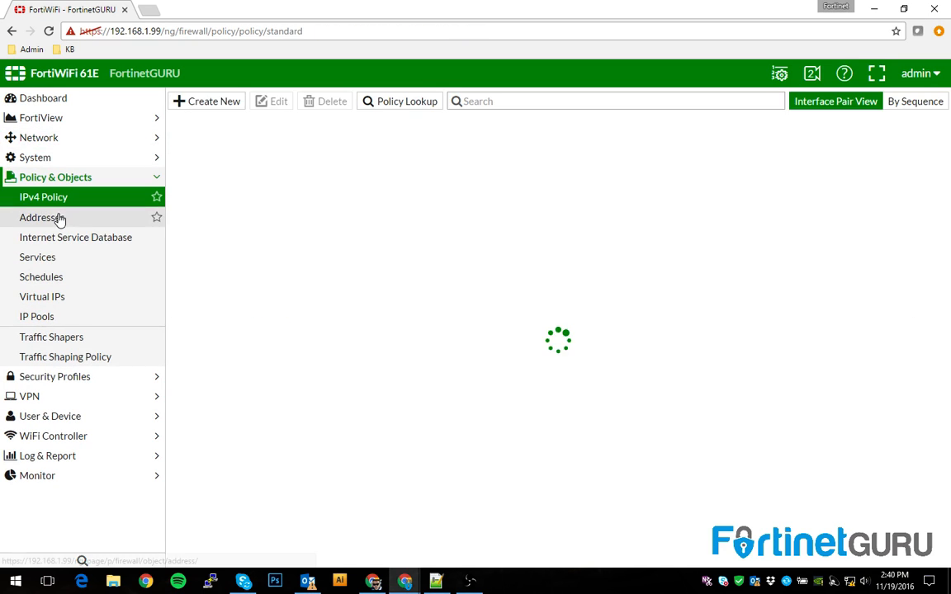
{"action": "left_click", "coordinate": [206, 100]}
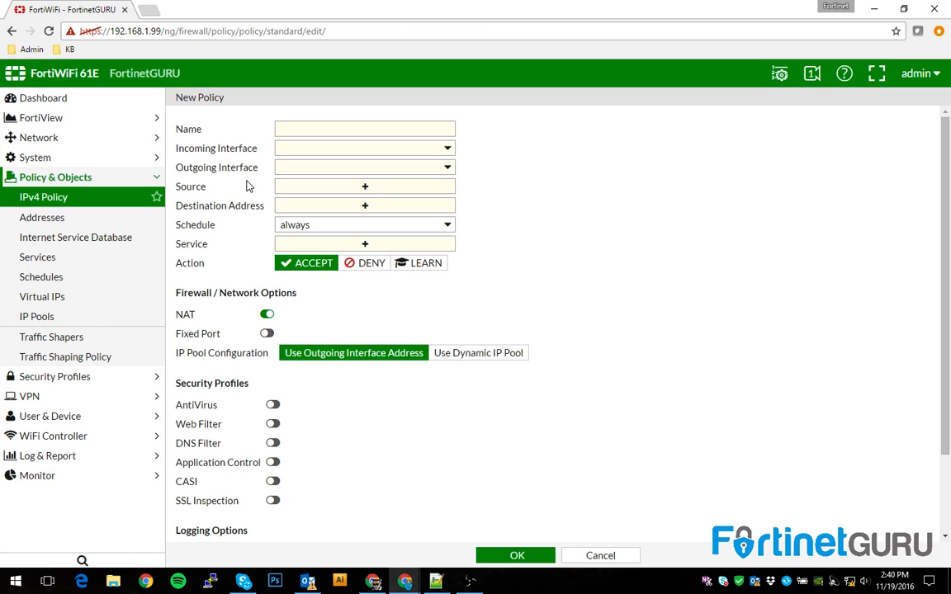
{"action": "left_click", "coordinate": [314, 131]}
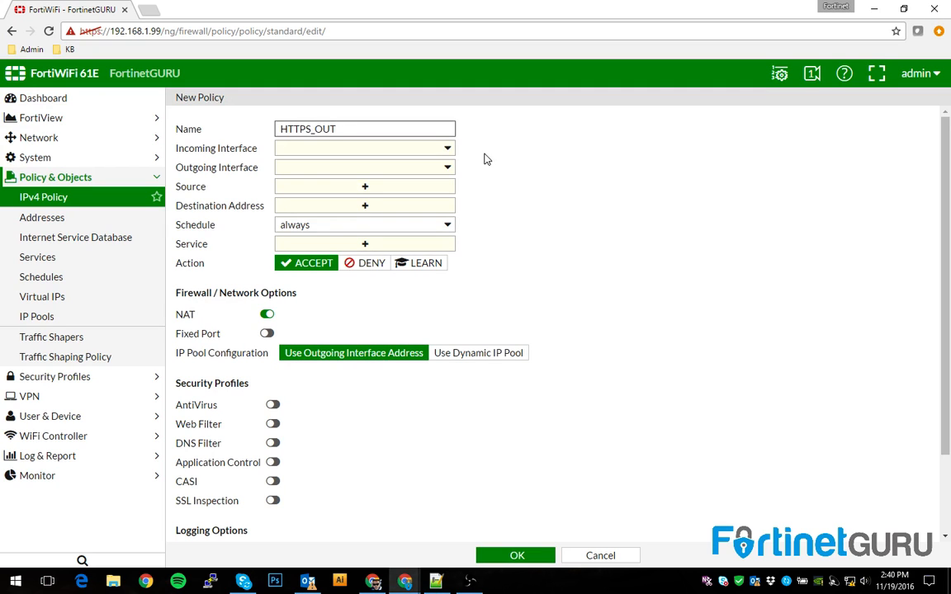
{"action": "left_click", "coordinate": [433, 148]}
{"action": "left_click", "coordinate": [345, 185]}
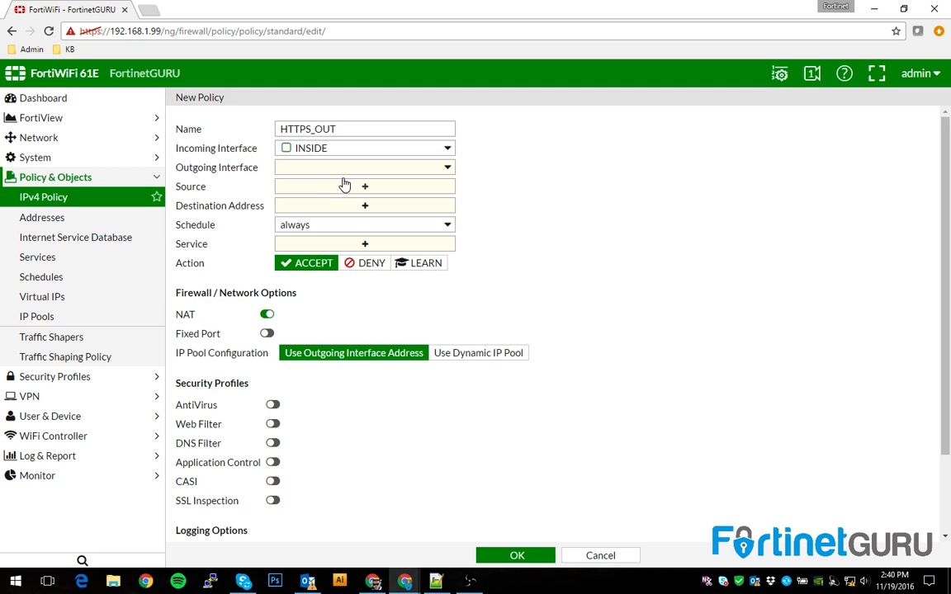
{"action": "left_click", "coordinate": [307, 168]}
Set source and destination to all and service to ALL, then save the policy
{"action": "left_click", "coordinate": [299, 190]}
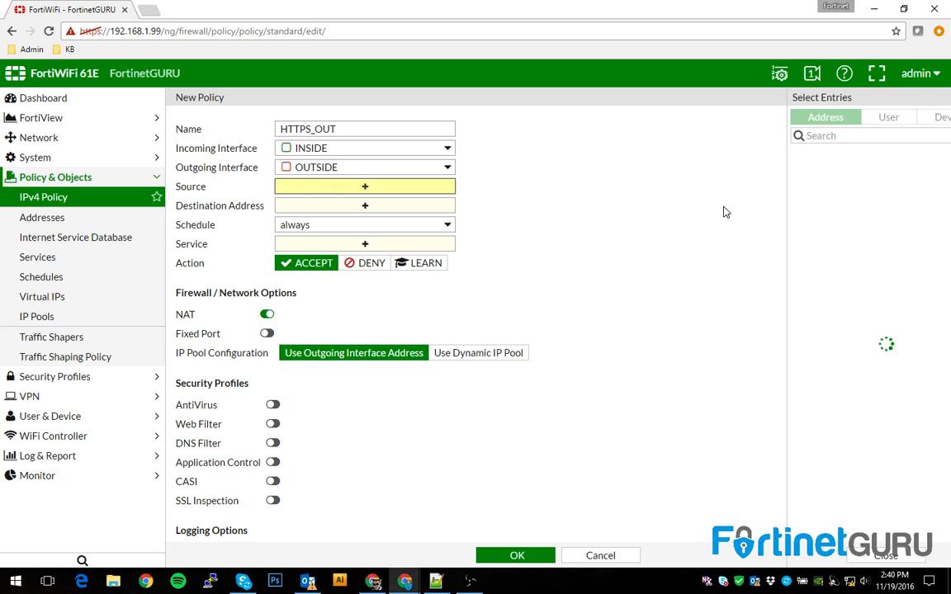
{"action": "left_click", "coordinate": [781, 173]}
{"action": "left_click", "coordinate": [400, 213]}
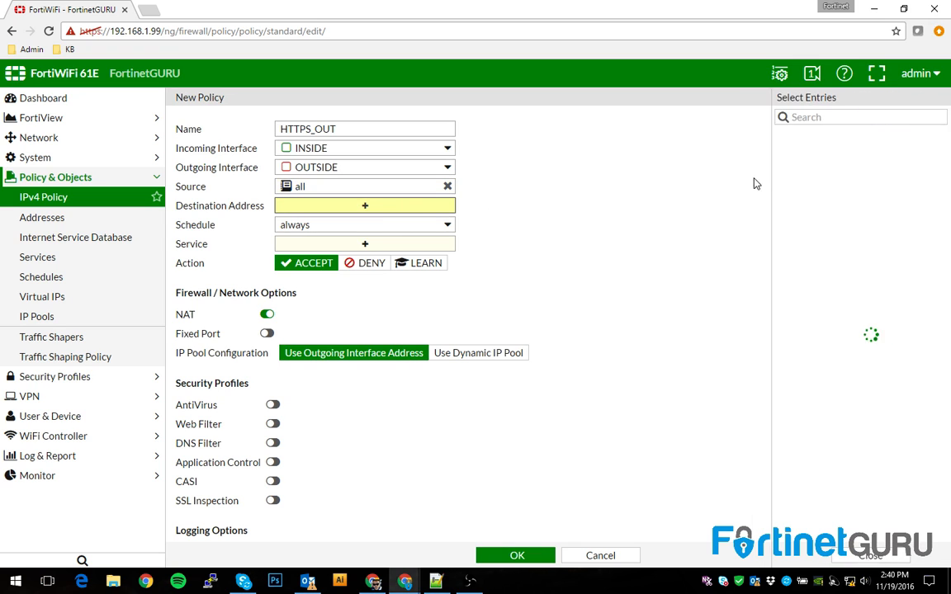
{"action": "left_click", "coordinate": [781, 154]}
{"action": "left_click", "coordinate": [339, 245]}
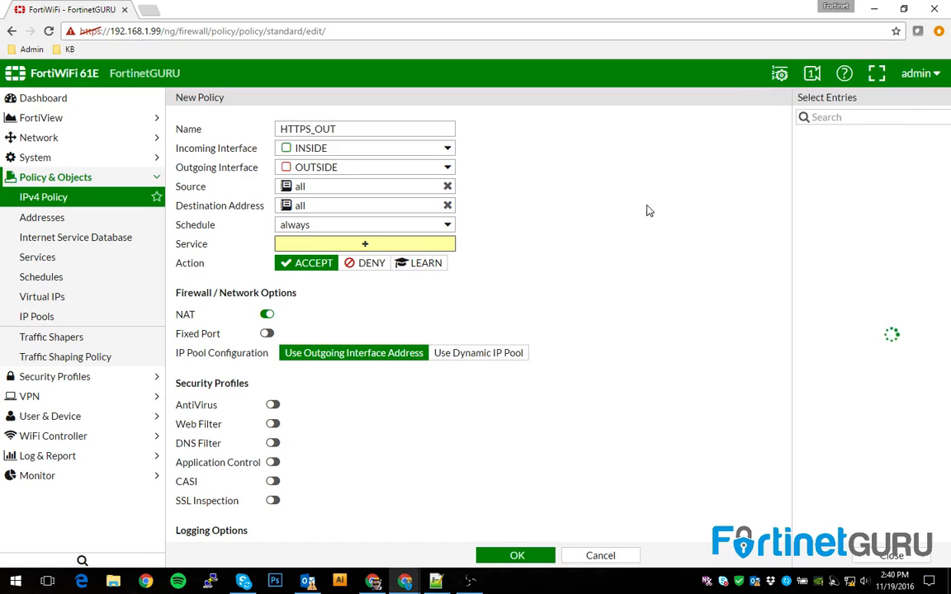
{"action": "left_click", "coordinate": [784, 170]}
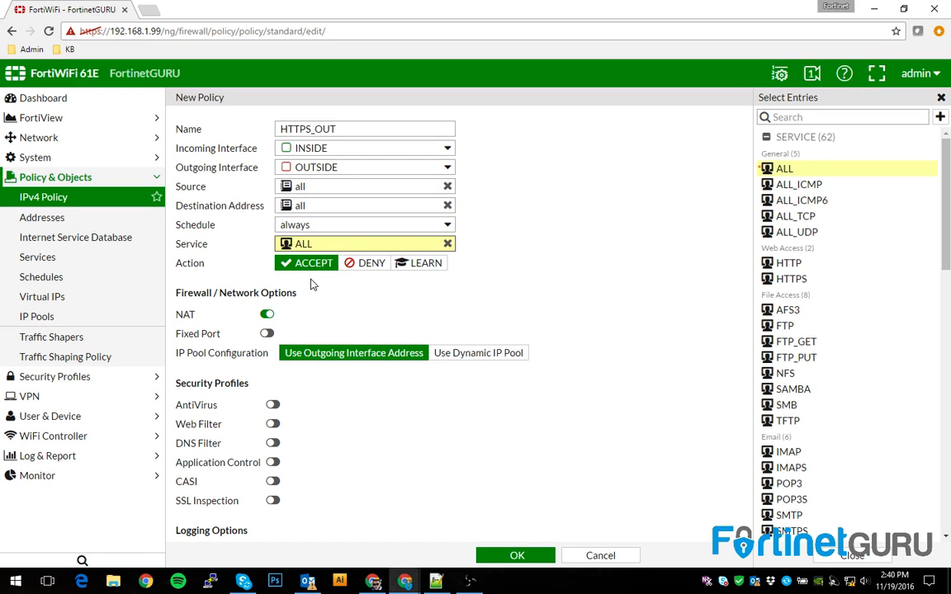
{"action": "left_click", "coordinate": [517, 555]}
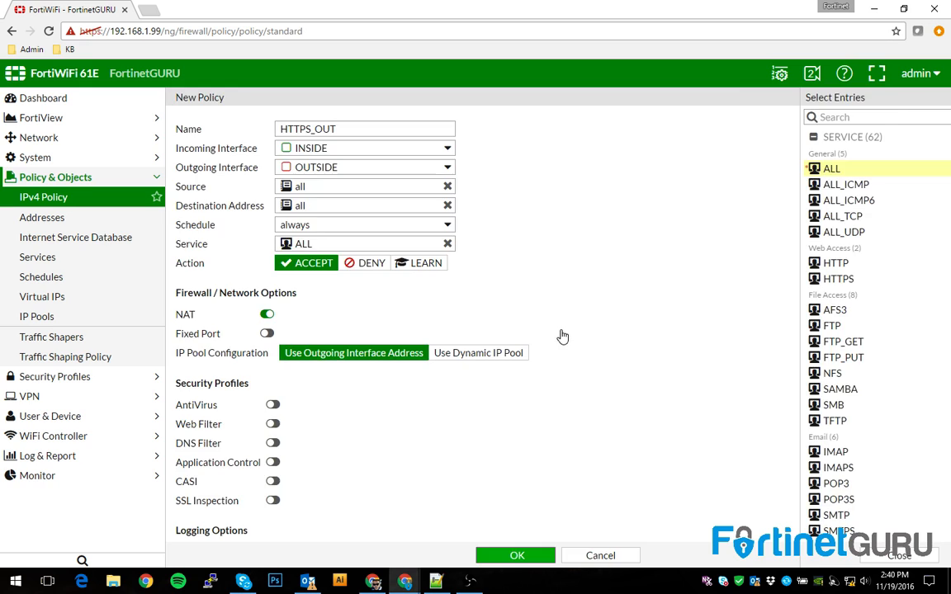
{"action": "left_click", "coordinate": [179, 141]}
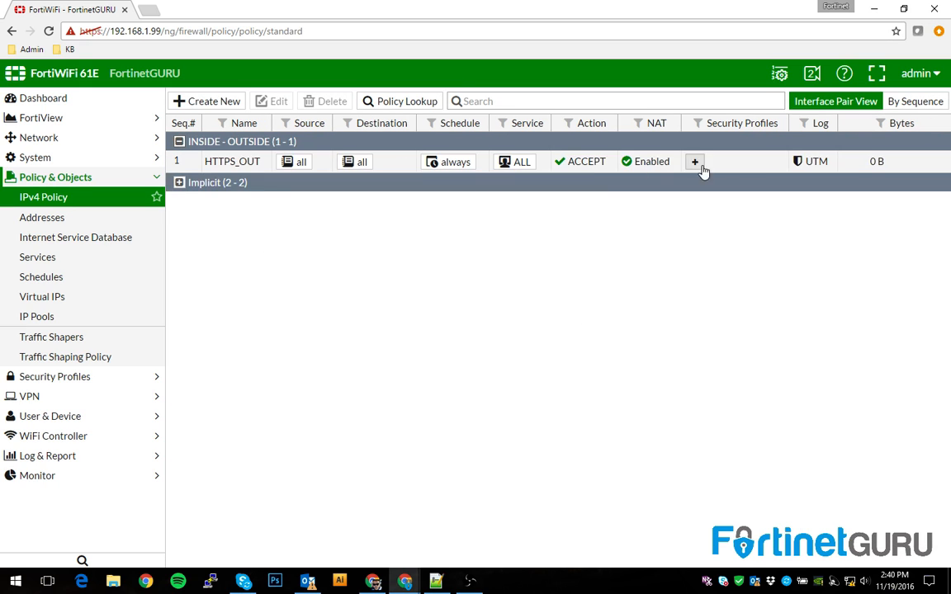
Check the HTTPS_OUT policy and the Dashboard, then show the Network > Interfaces list
{"action": "left_click", "coordinate": [230, 164]}
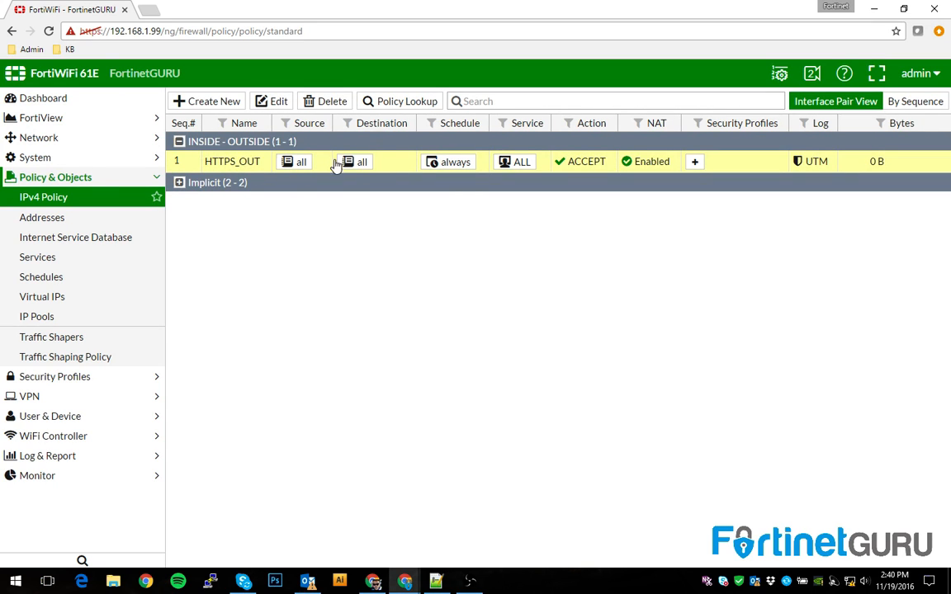
{"action": "mouse_move", "coordinate": [869, 165]}
{"action": "left_click", "coordinate": [70, 100]}
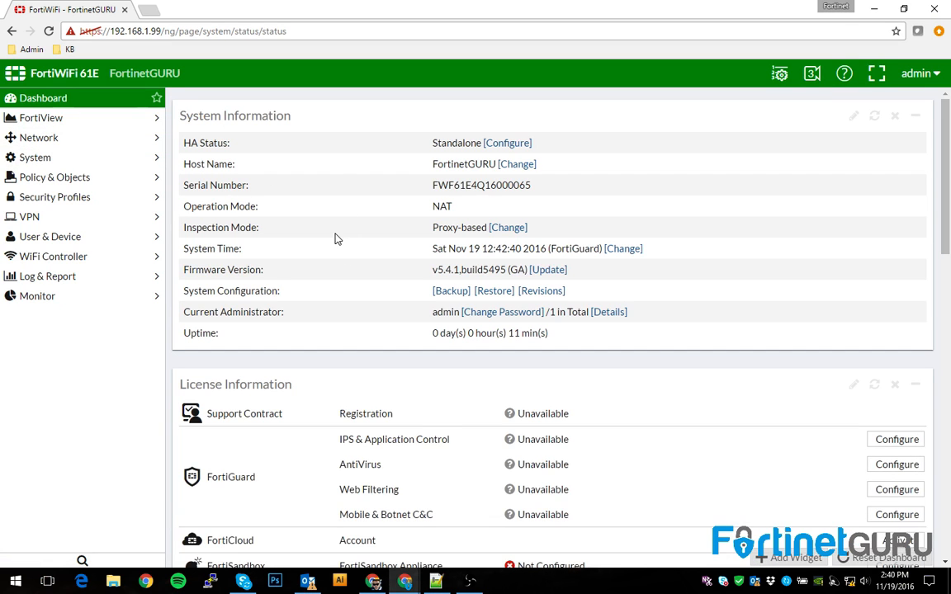
{"action": "scroll", "coordinate": [348, 241], "scroll_direction": "down", "scroll_amount": 3}
{"action": "scroll", "coordinate": [348, 241], "scroll_direction": "up", "scroll_amount": 1}
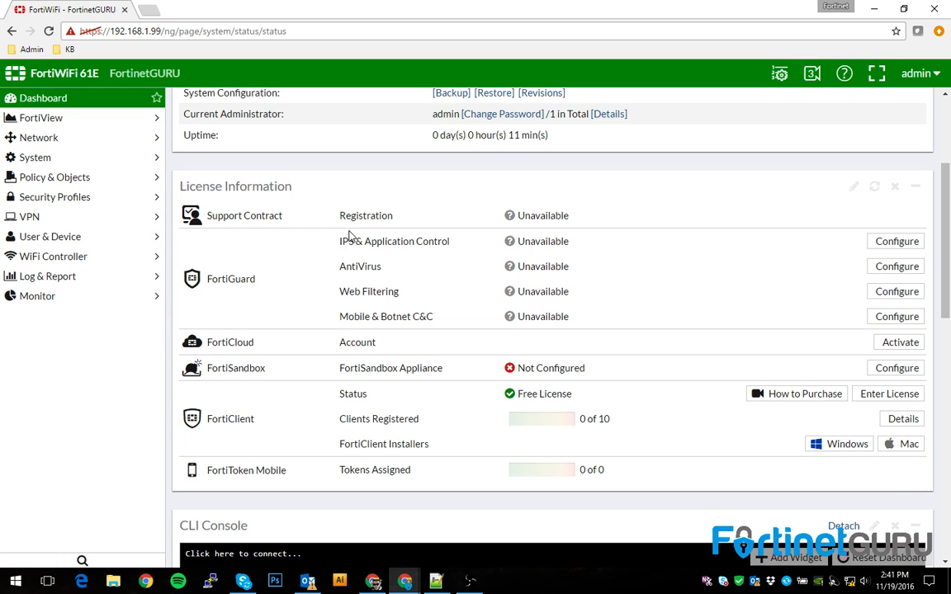
{"action": "left_click", "coordinate": [42, 141]}
{"action": "left_click", "coordinate": [45, 159]}
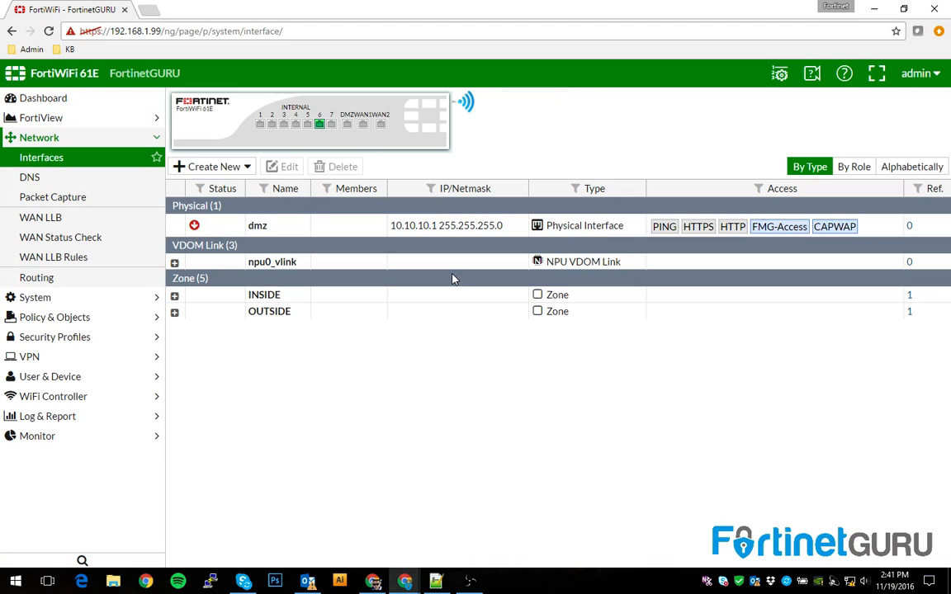
Inspect the lan software switch's settings in the INSIDE zone without changes, then return to the Dashboard
{"action": "left_click", "coordinate": [175, 297]}
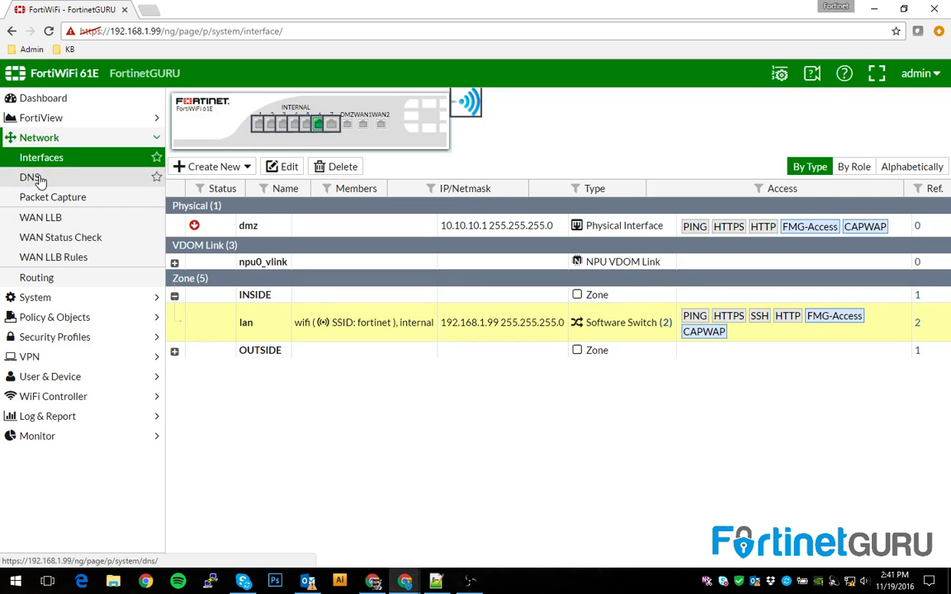
{"action": "double_click", "coordinate": [192, 327]}
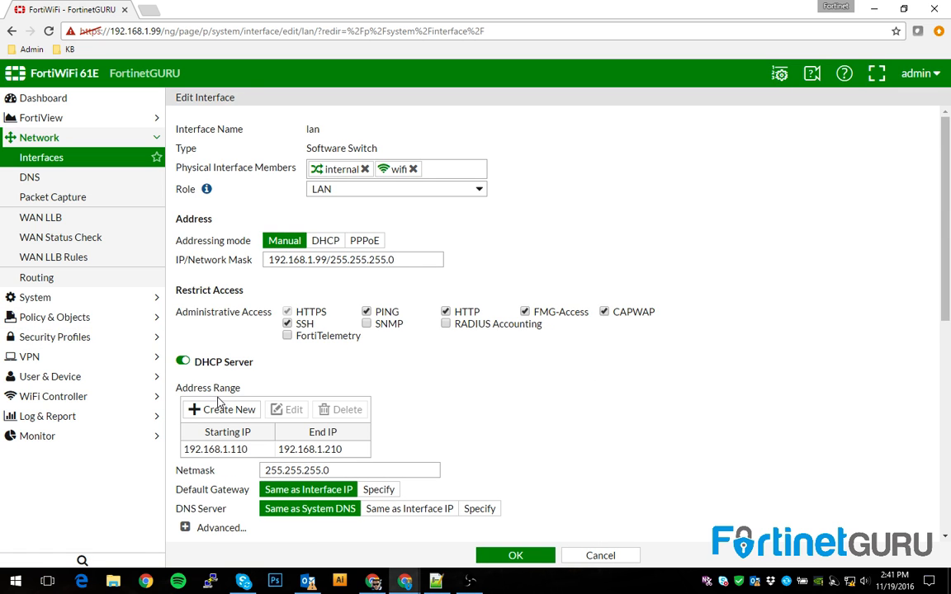
{"action": "scroll", "coordinate": [526, 373], "scroll_direction": "down", "scroll_amount": 4}
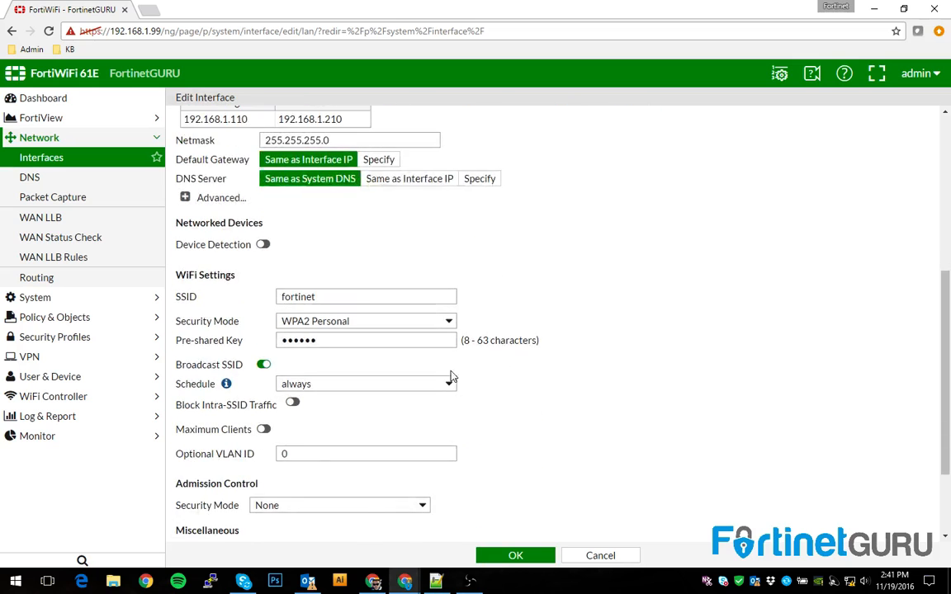
{"action": "scroll", "coordinate": [495, 388], "scroll_direction": "down", "scroll_amount": 2}
{"action": "scroll", "coordinate": [536, 405], "scroll_direction": "up", "scroll_amount": 5}
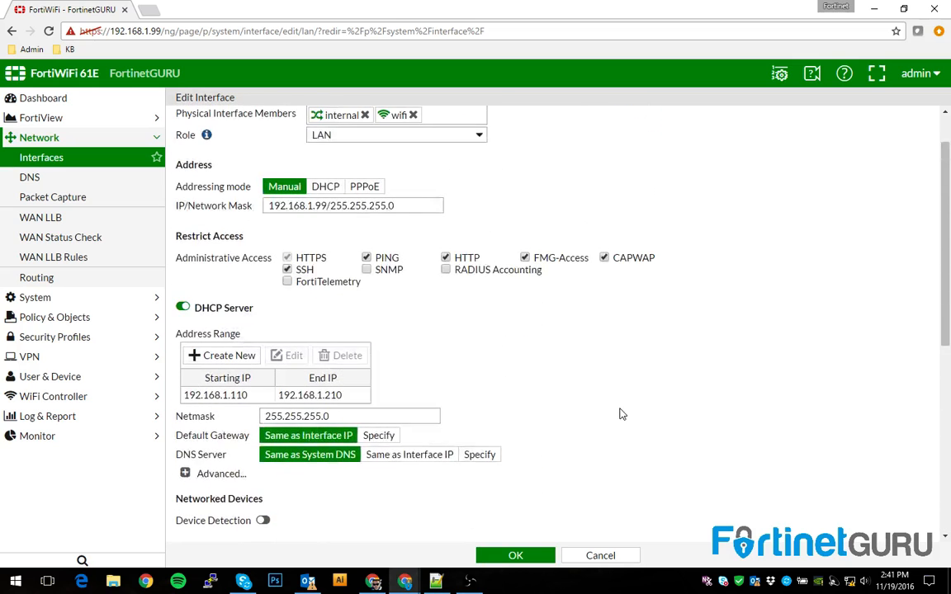
{"action": "scroll", "coordinate": [562, 410], "scroll_direction": "down", "scroll_amount": 5}
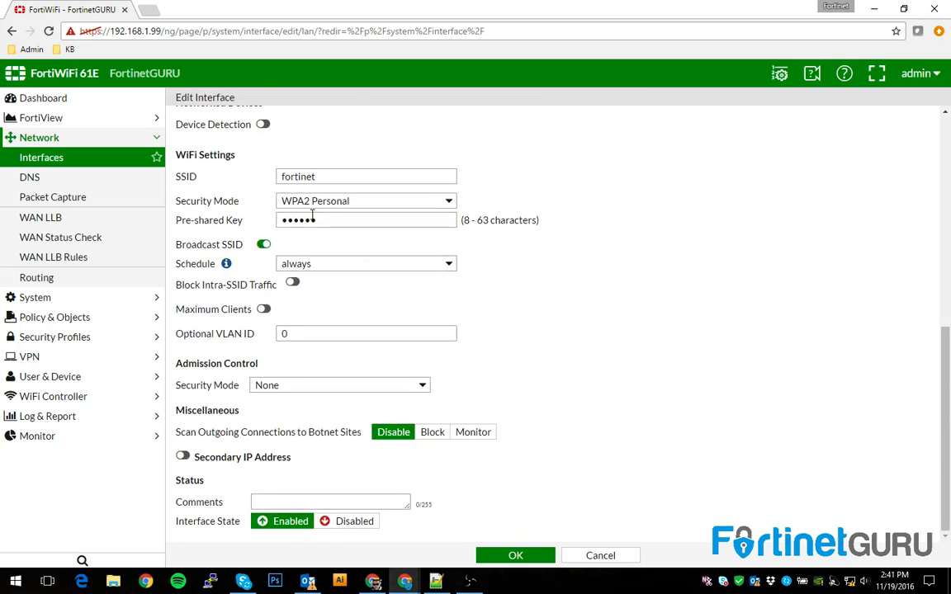
{"action": "scroll", "coordinate": [313, 216], "scroll_direction": "up", "scroll_amount": 4}
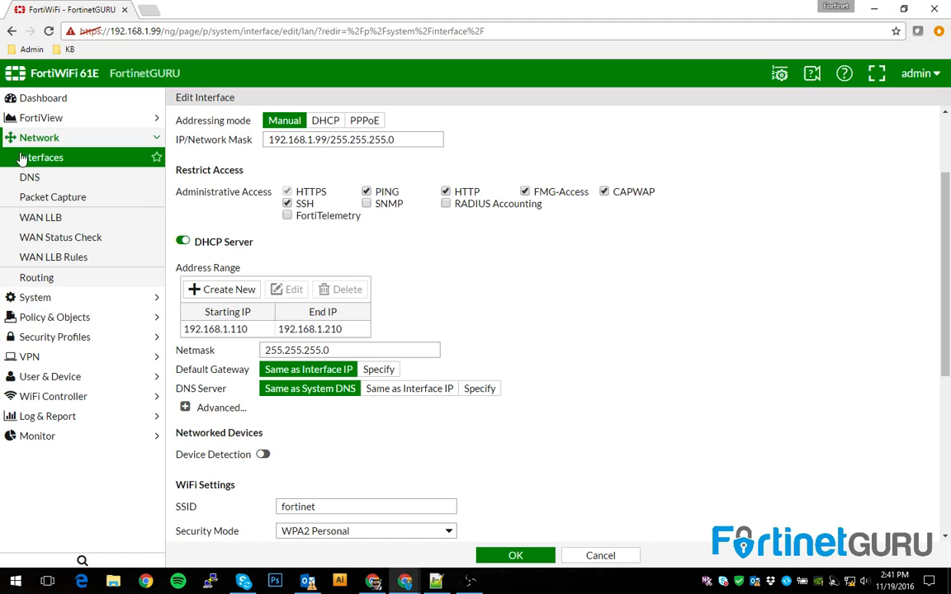
{"action": "left_click", "coordinate": [23, 159]}
{"action": "left_click", "coordinate": [38, 97]}
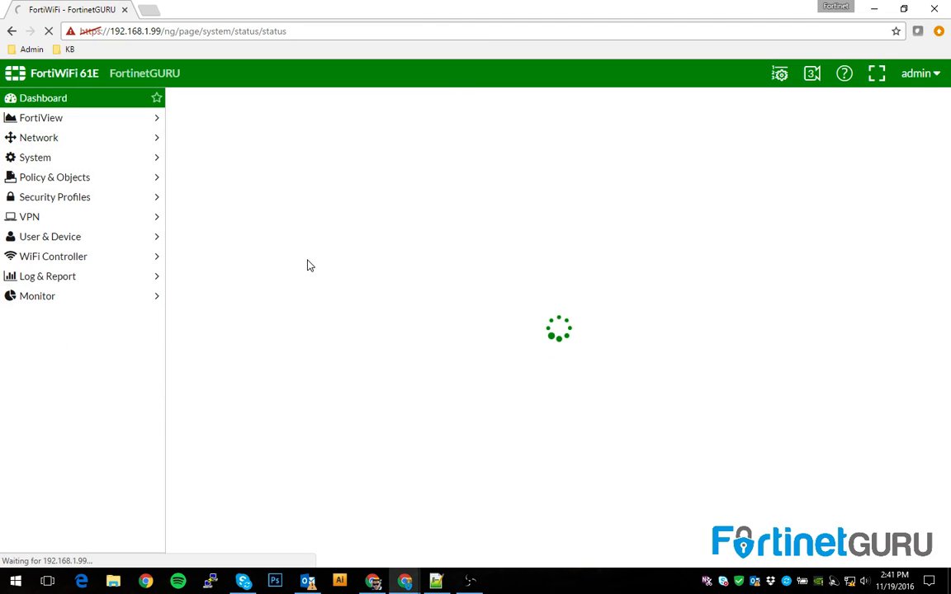